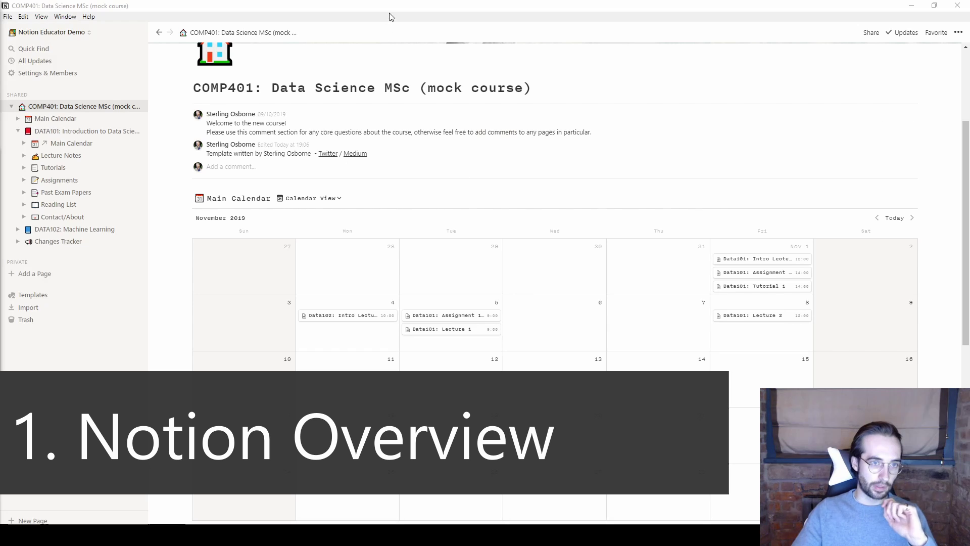
scroll(331, 196, up, 3)
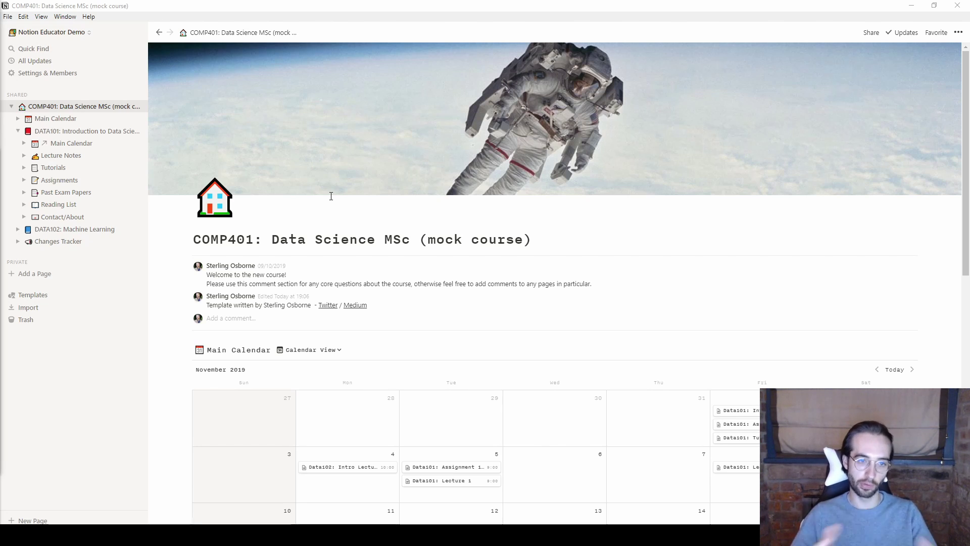
Review the course page's sharing permissions, then open Week 0: Intro to Module under Lecture Notes
click(865, 34)
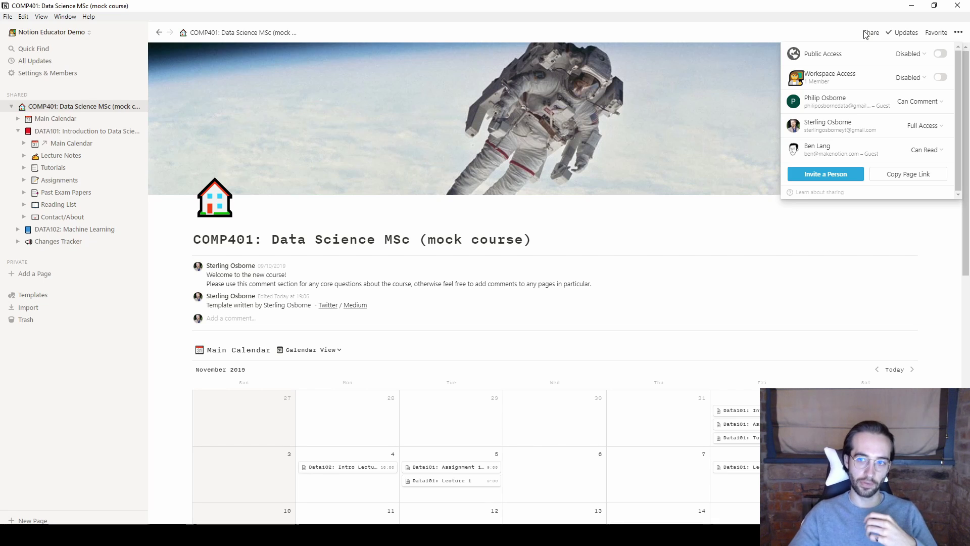
click(922, 112)
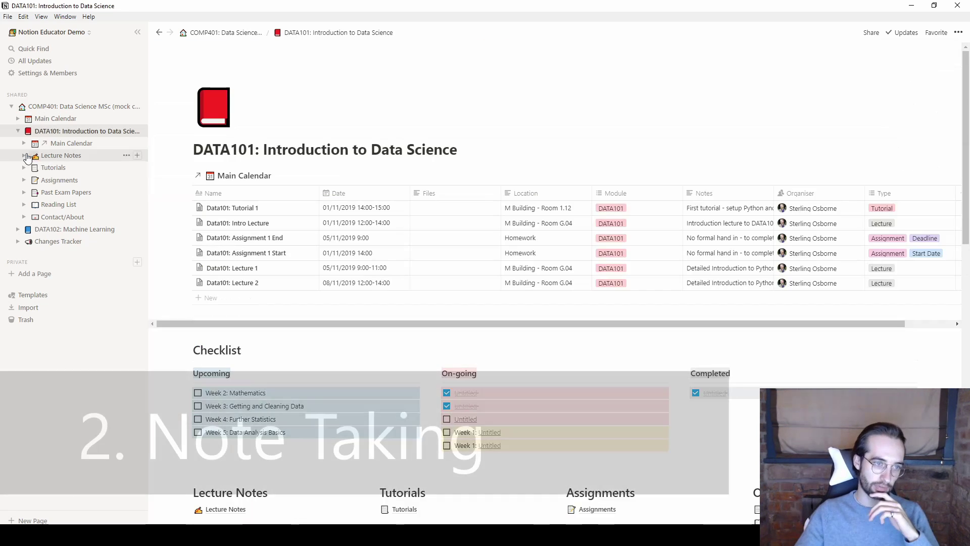
click(23, 155)
click(60, 172)
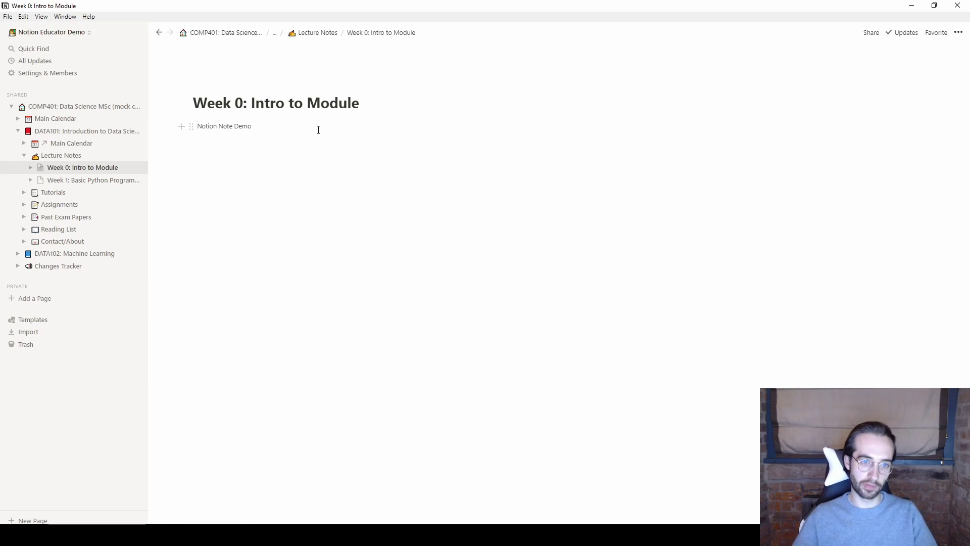
Add a 'Heading 1' large heading and a 'Heading 2' medium heading to the note
text(# )
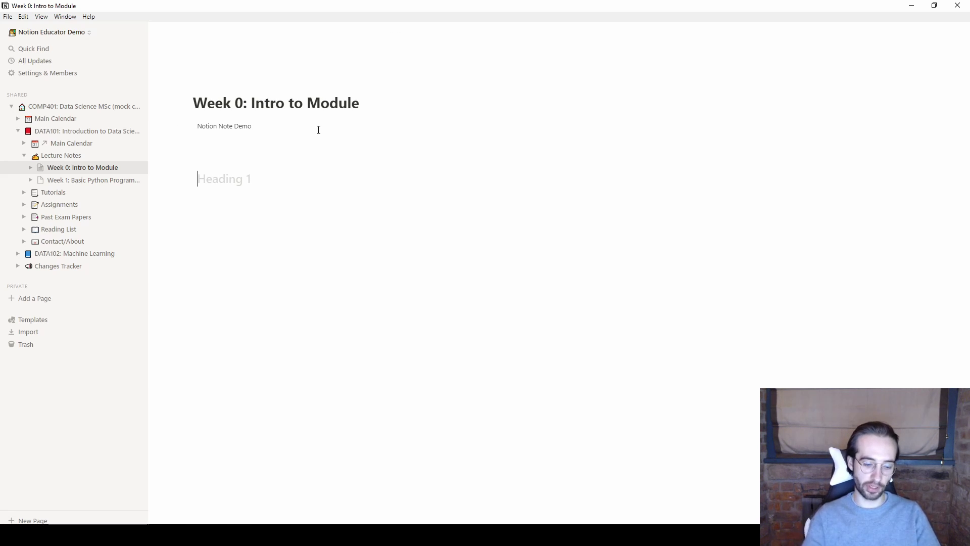
text(Heading 1)
key(Return)
text(/h2)
key(Return)
text(Head)
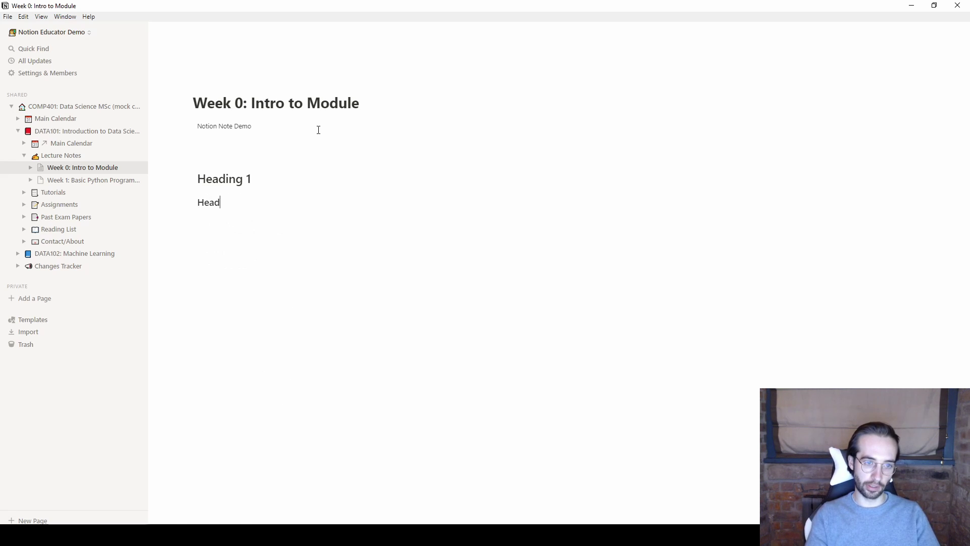
text(ing 2)
key(Return)
Add a small 'Heading', a 'HERE IS SOME CONTENT' text line, and a divider
text(/h)
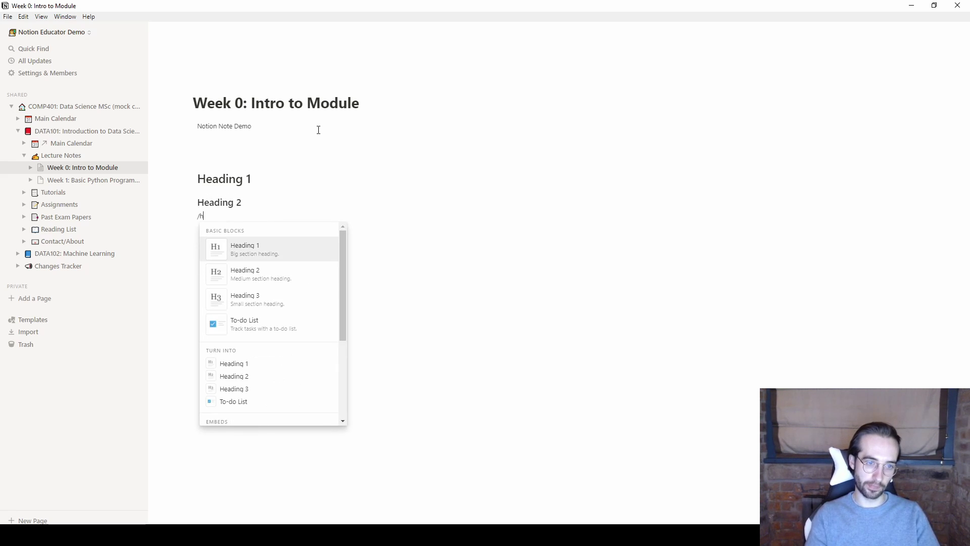
key(Down)
key(Down)
key(Return)
text(Heading)
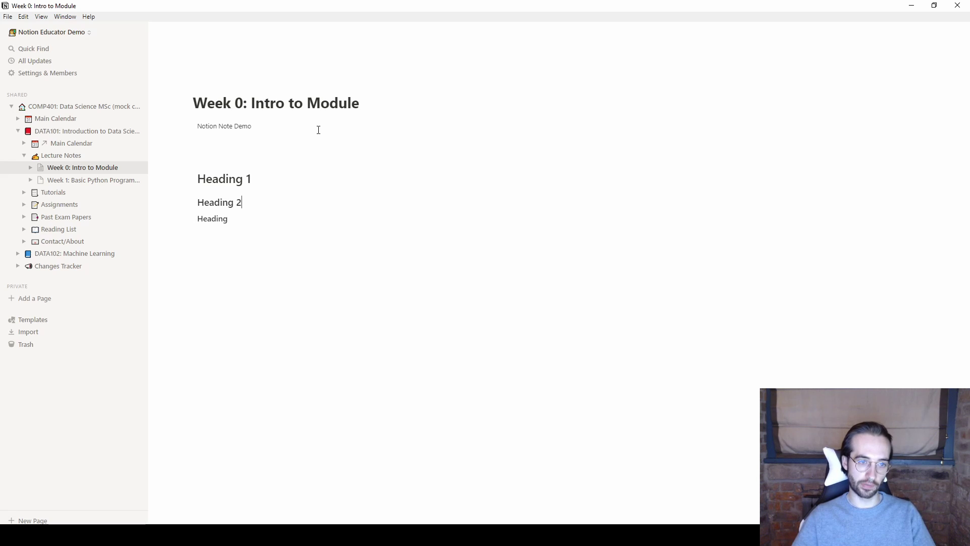
key(Return)
text(HERE IS SOME CONTENT)
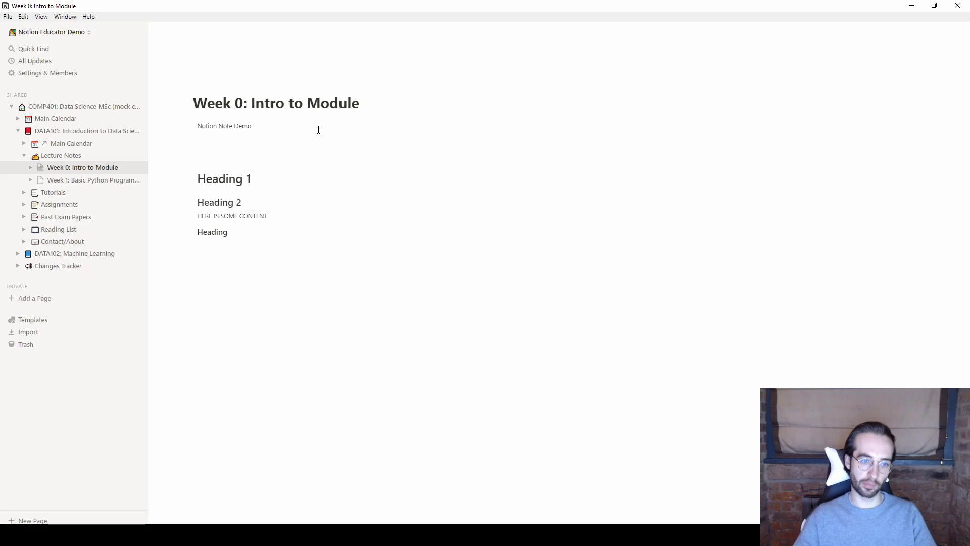
key(Return)
text(/di)
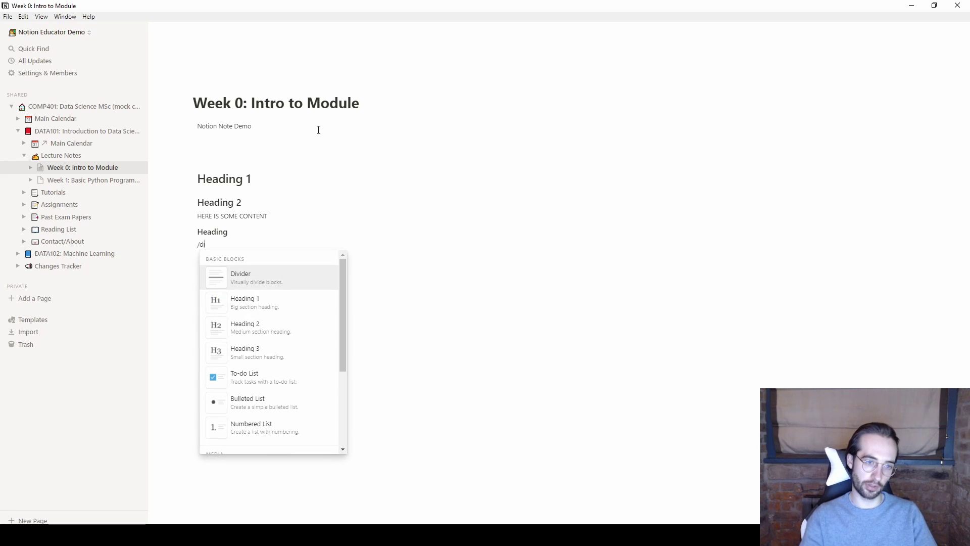
key(BackSpace)
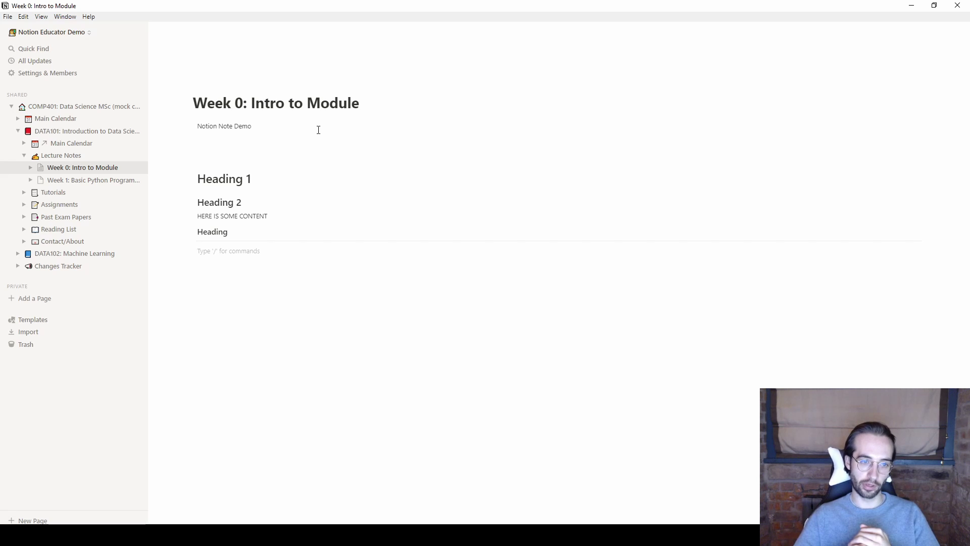
Insert a math equation block reading y = mx + c below the divider
key(Return)
text(/lat)
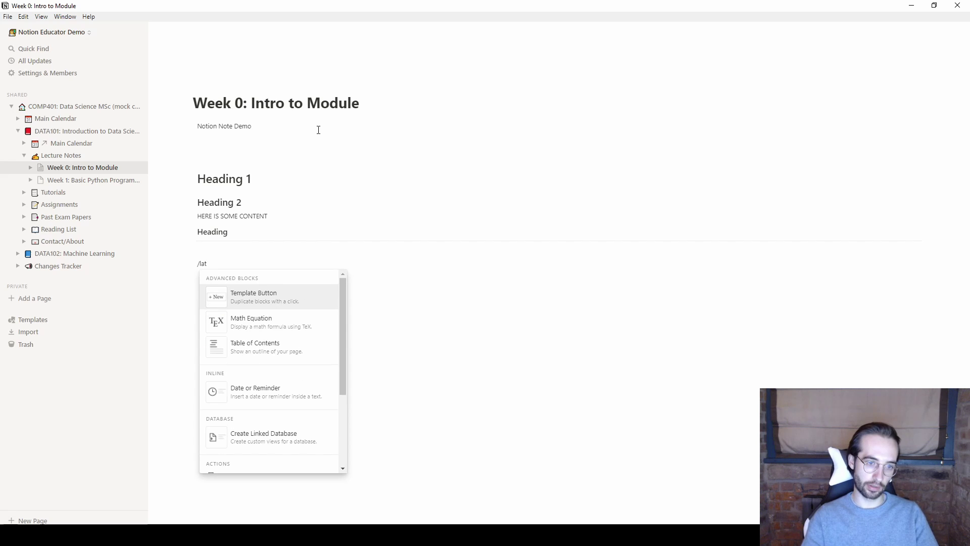
key(Down)
key(Return)
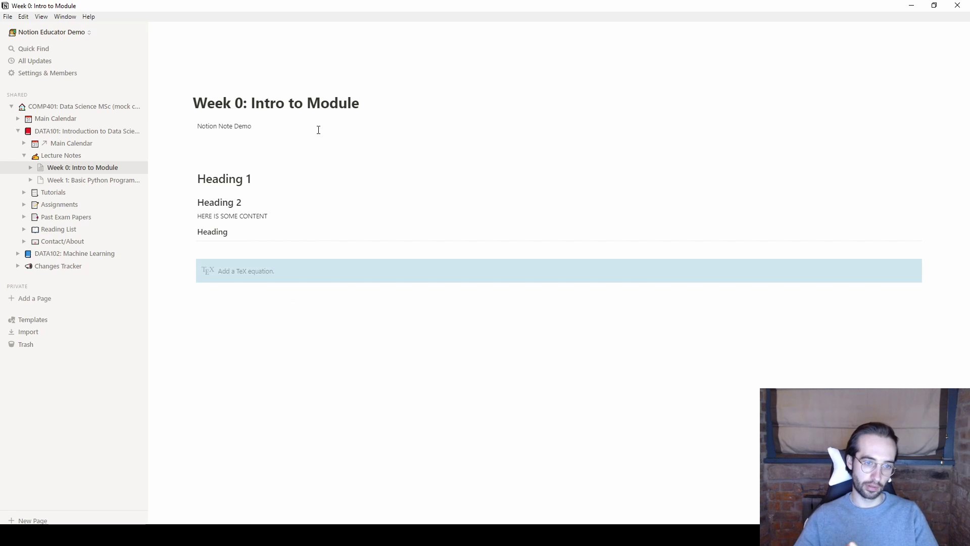
click(359, 271)
text(y = )
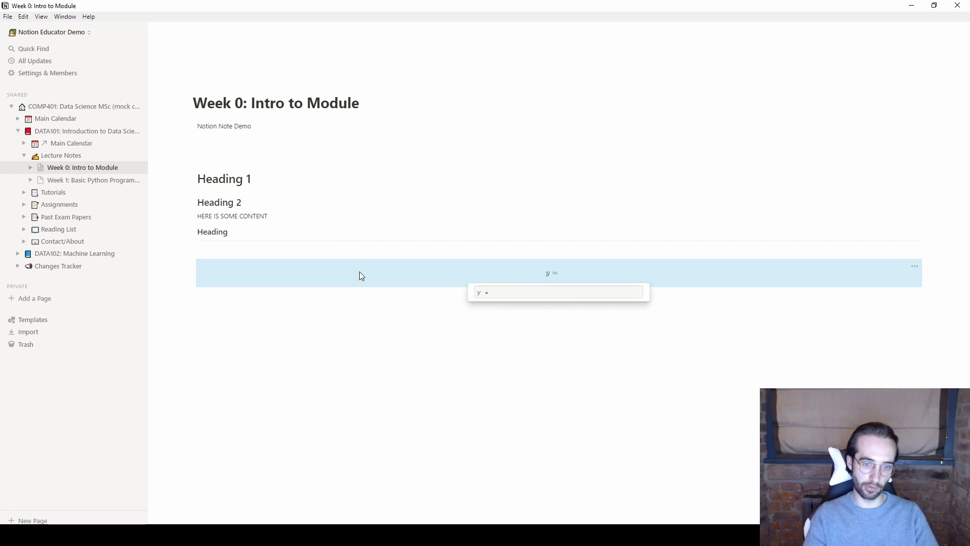
text(mx + c)
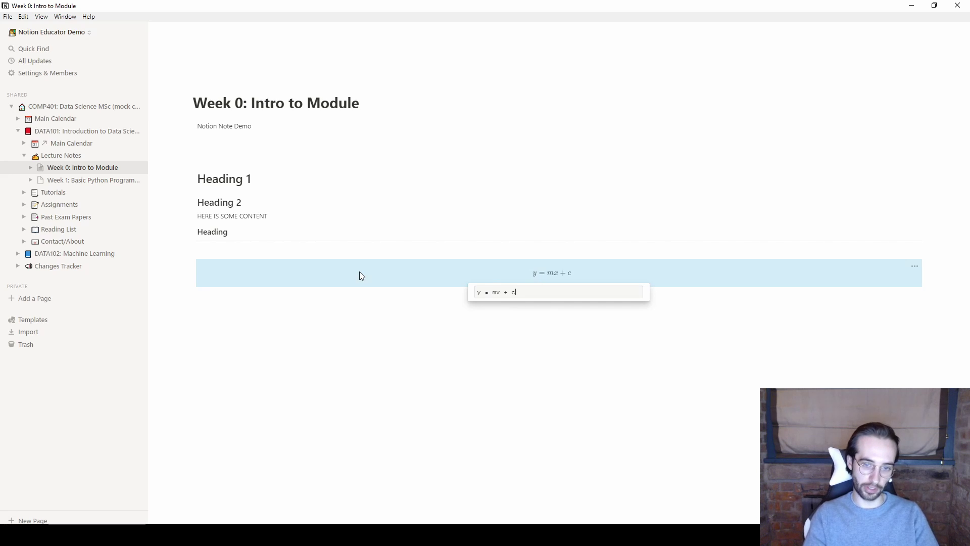
key(Return)
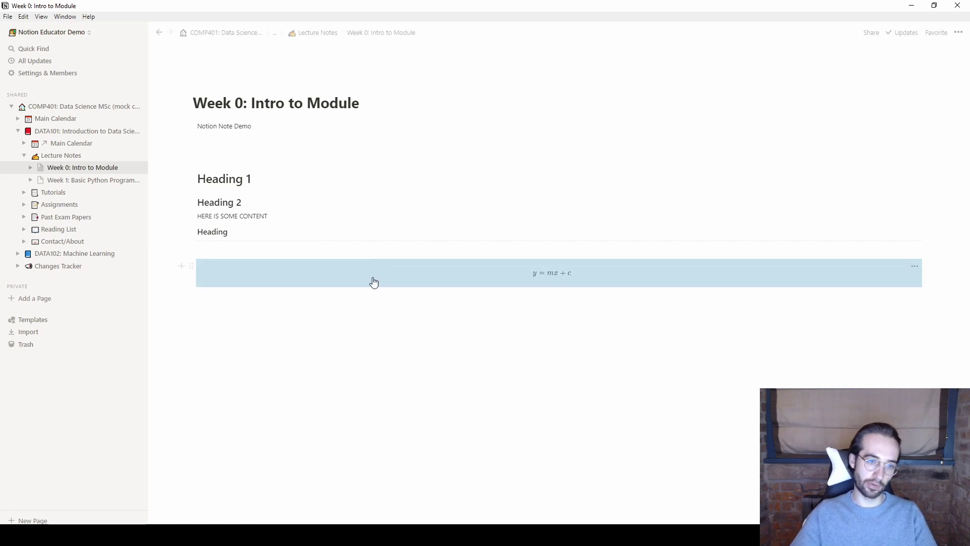
Insert a code block set to Python containing 'import pandas as pd' below the equation
click(331, 334)
text(/code)
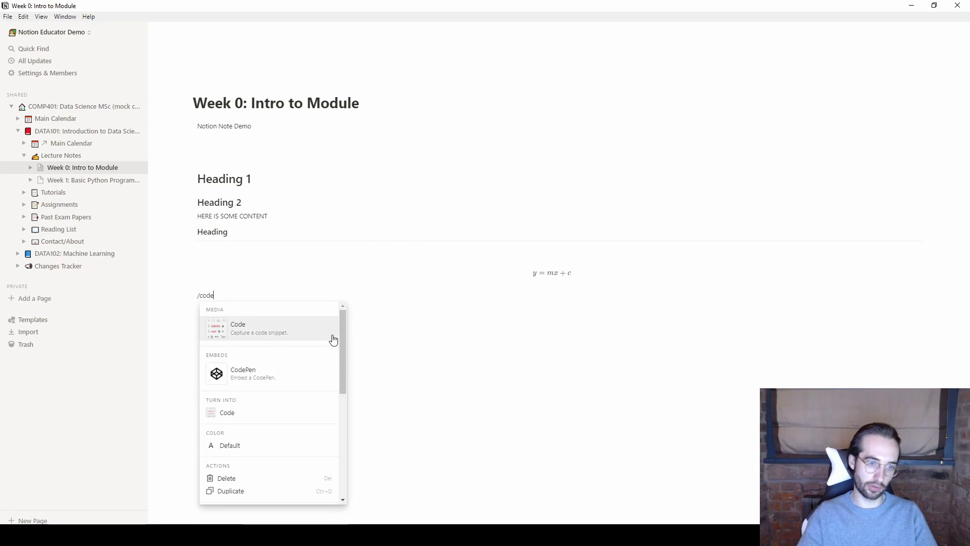
key(Return)
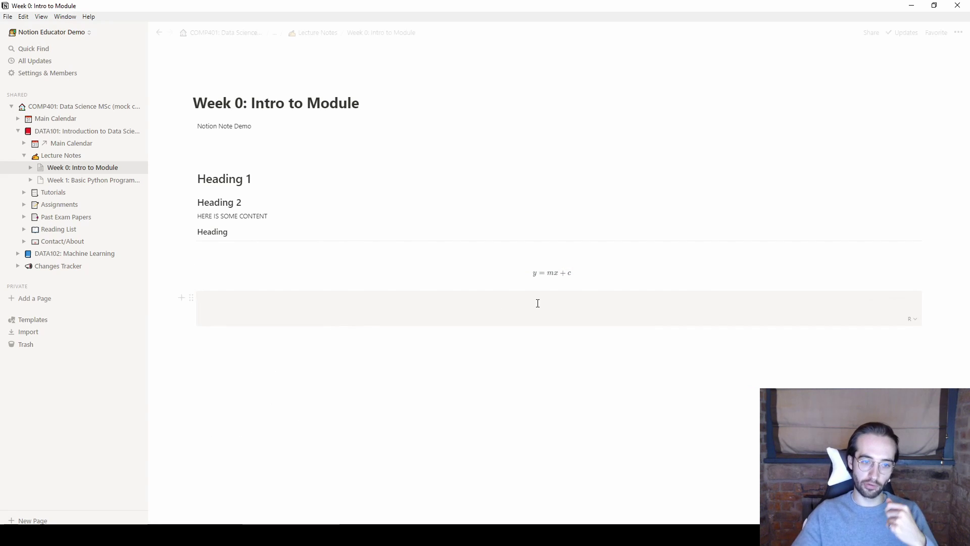
click(912, 320)
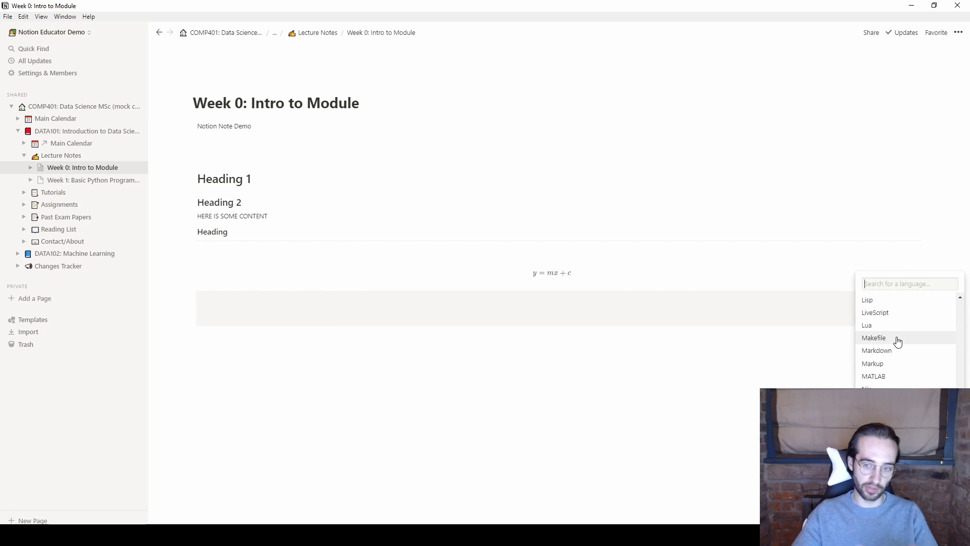
scroll(889, 336, down, 3)
scroll(898, 342, down, 2)
scroll(894, 334, up, 2)
click(889, 326)
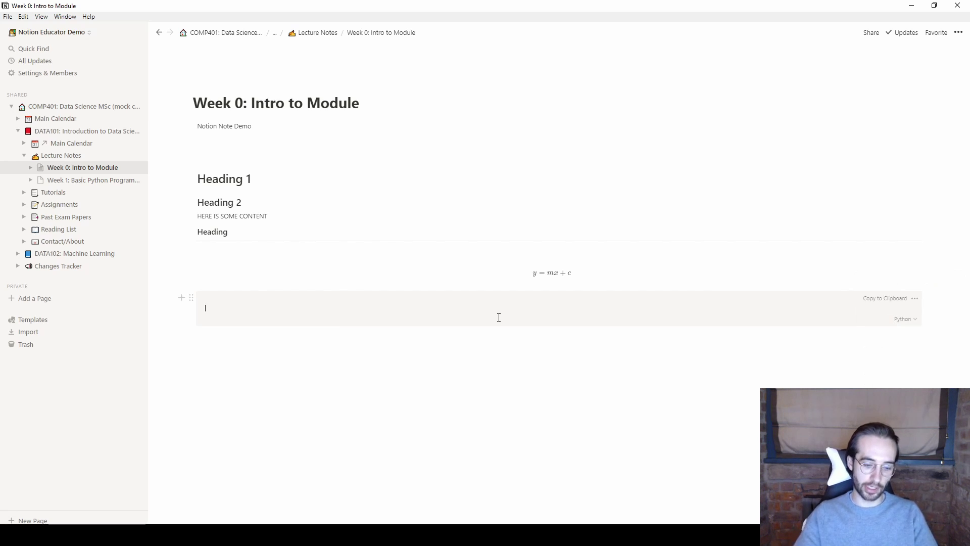
text(import )
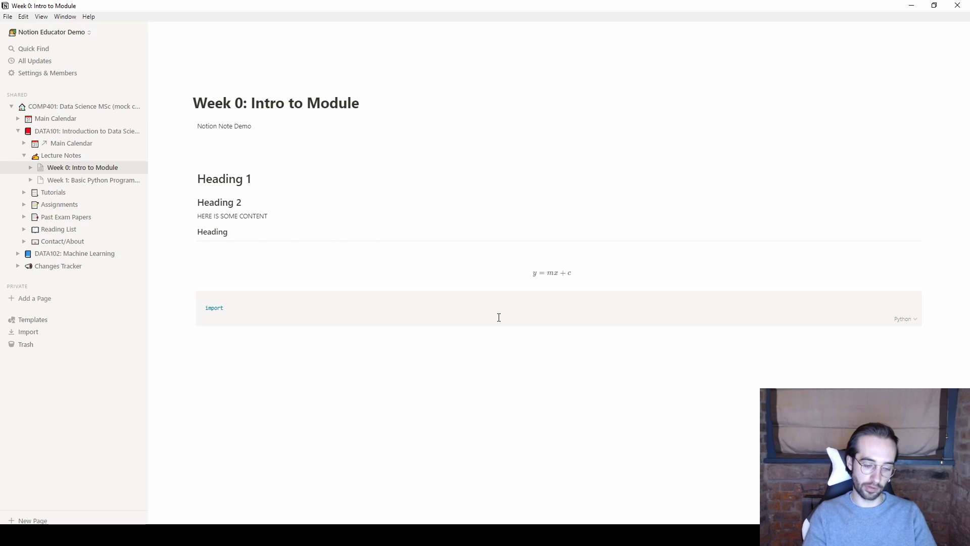
text(pandas)
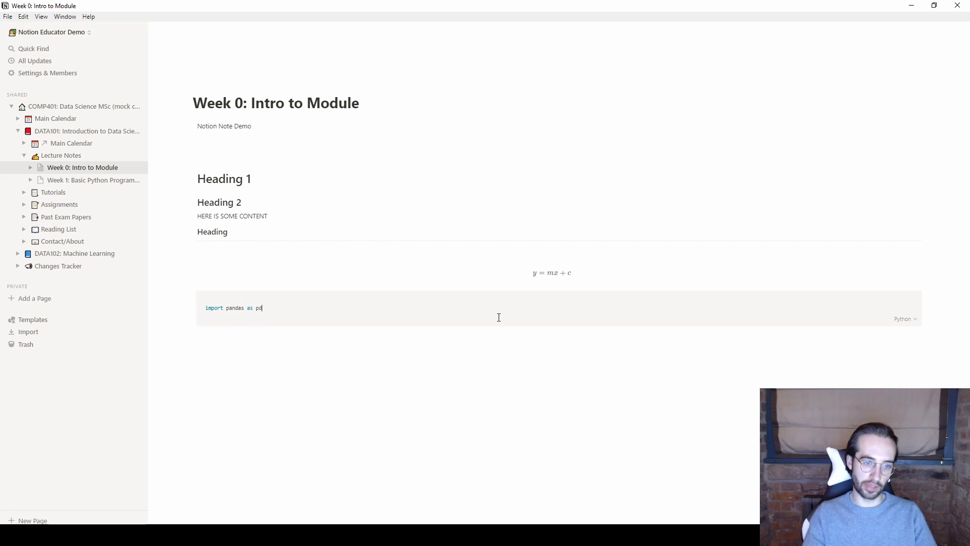
text( as pd)
key(Return)
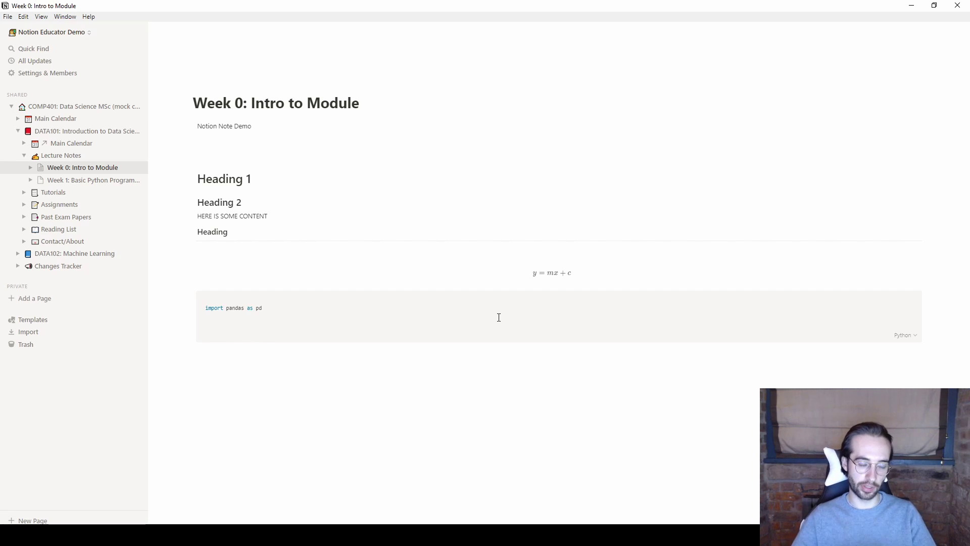
Start a numbered list with items 'number 1' and 'number 2'
click(379, 396)
text(/list)
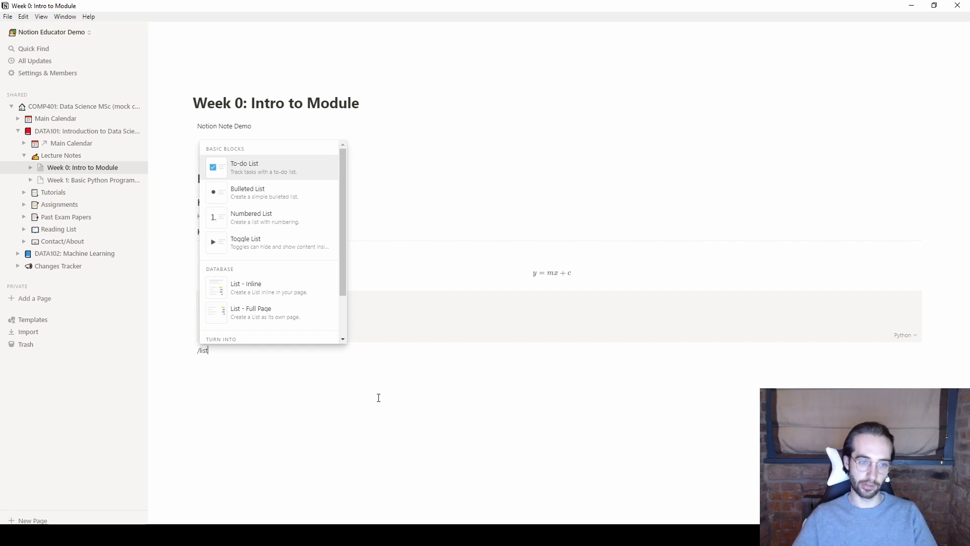
key(Down)
key(Down)
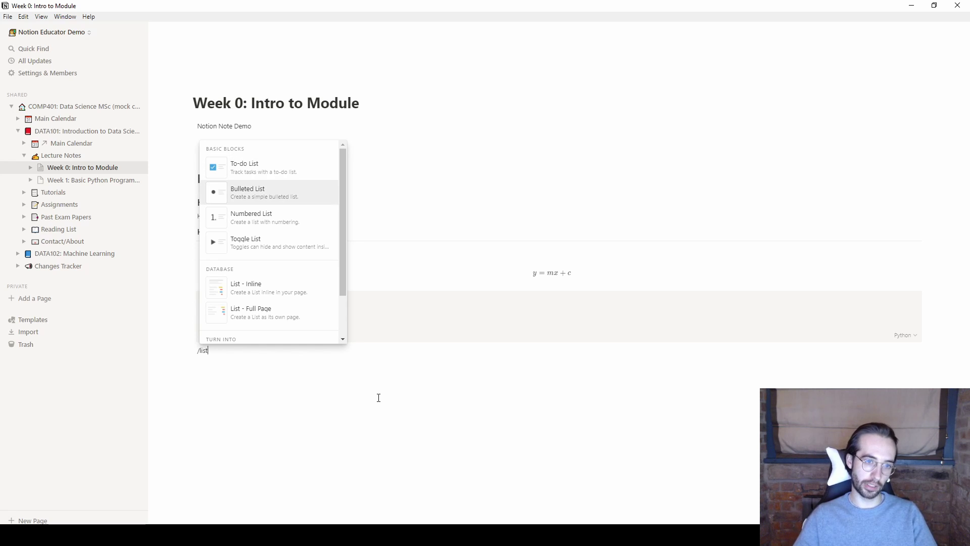
key(Return)
text(number 1)
key(Return)
text(number 2)
key(Return)
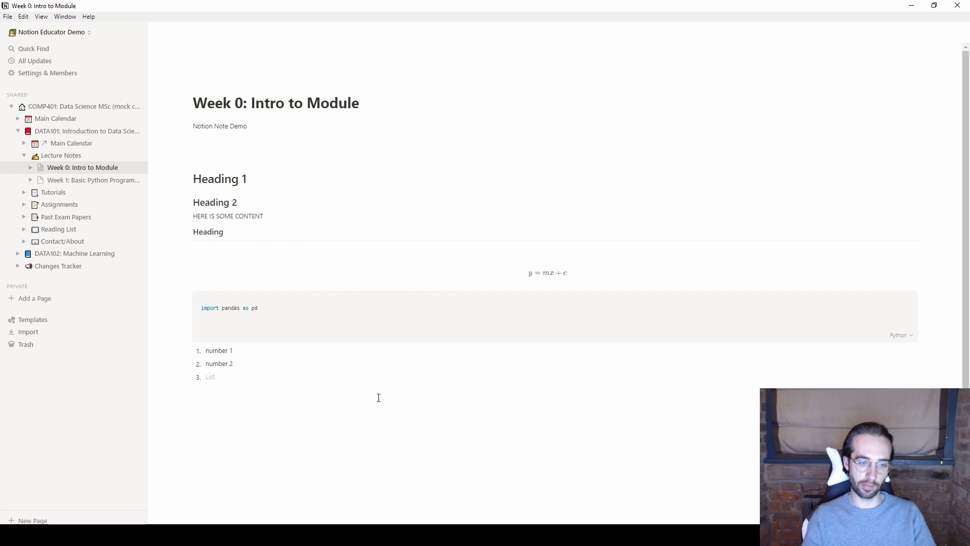
Nest 'number 2.1' and 'number 2.2' under number 2 and turn them into bulleted items
key(Tab)
text(number 2.1)
key(Return)
text(number 2.2)
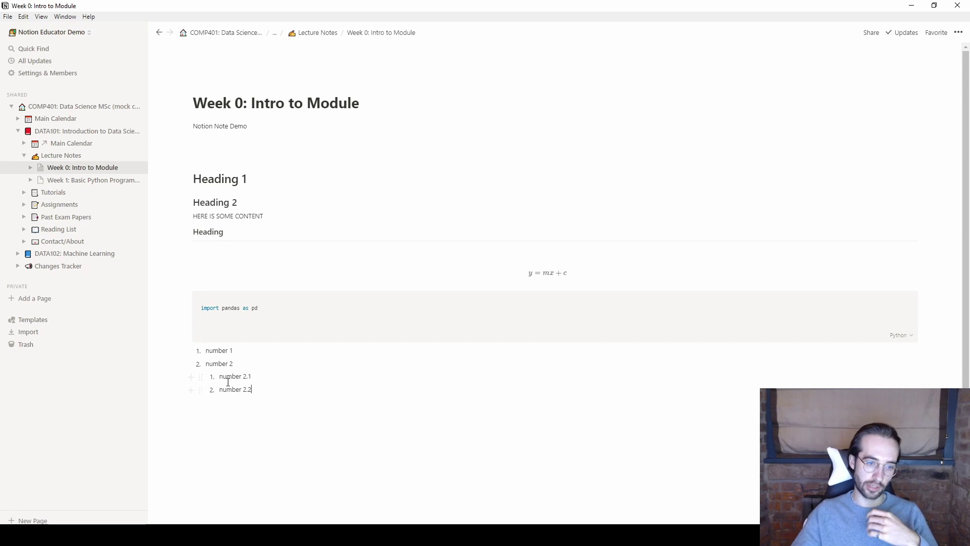
drag(272, 397, 225, 379)
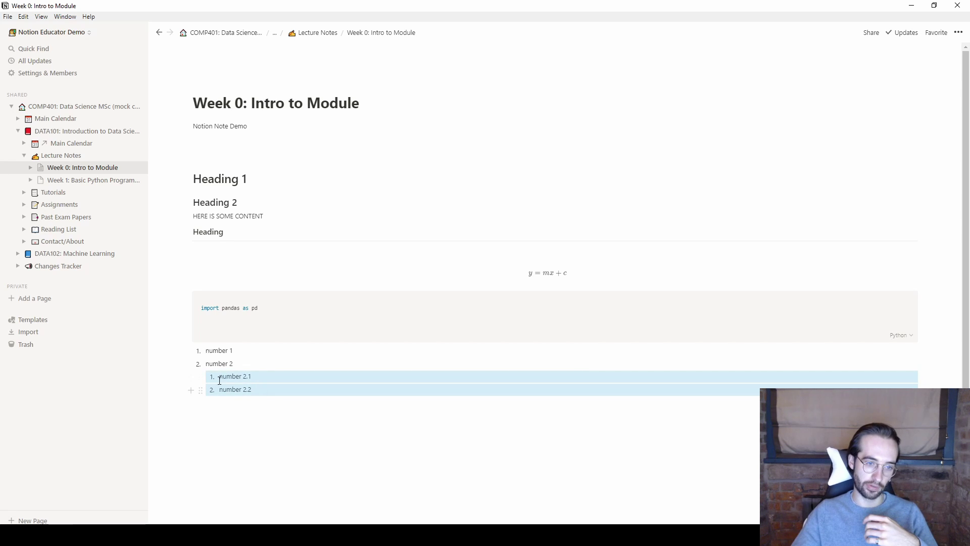
click(200, 376)
mouse_move(174, 370)
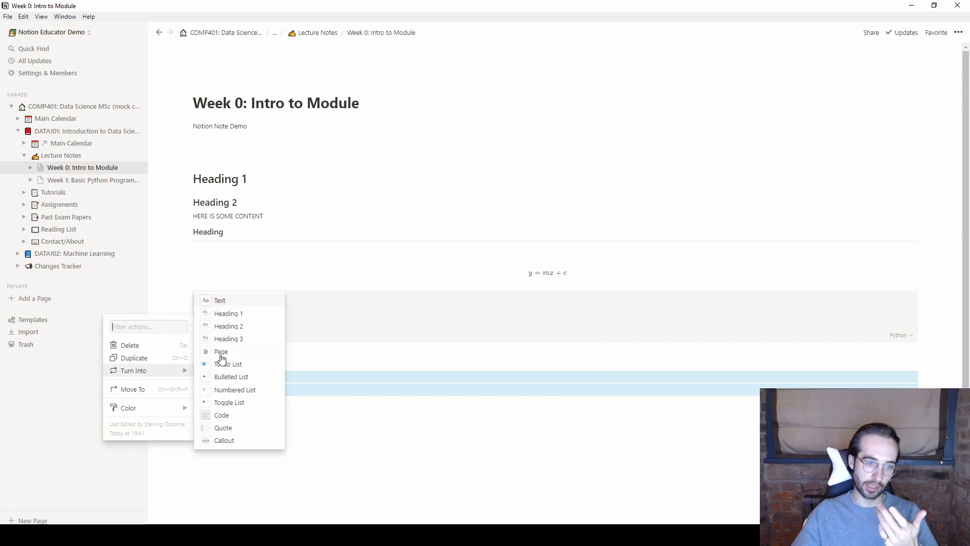
click(222, 377)
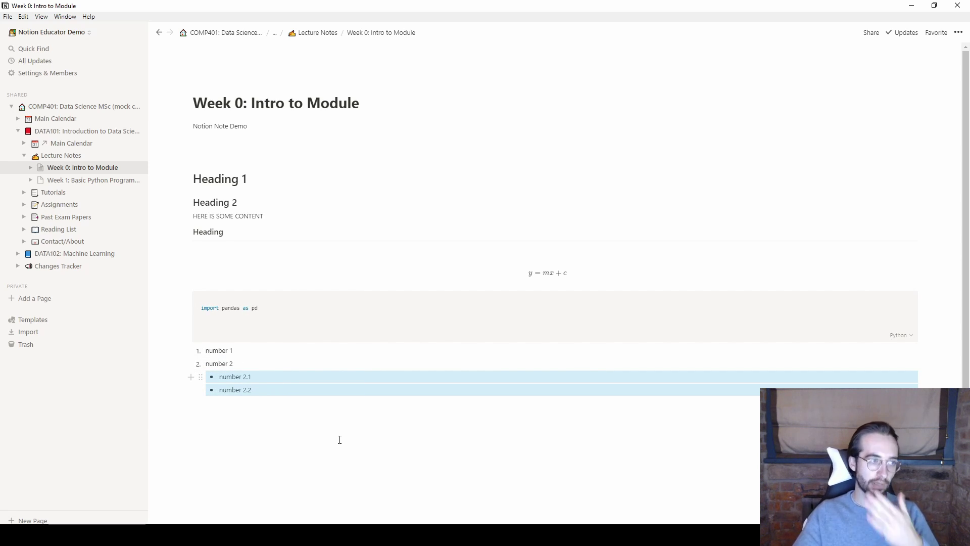
Add a quote block reading 'HERE IS A QUOTE' below the bulleted items
click(340, 439)
key(Return)
text(/quote)
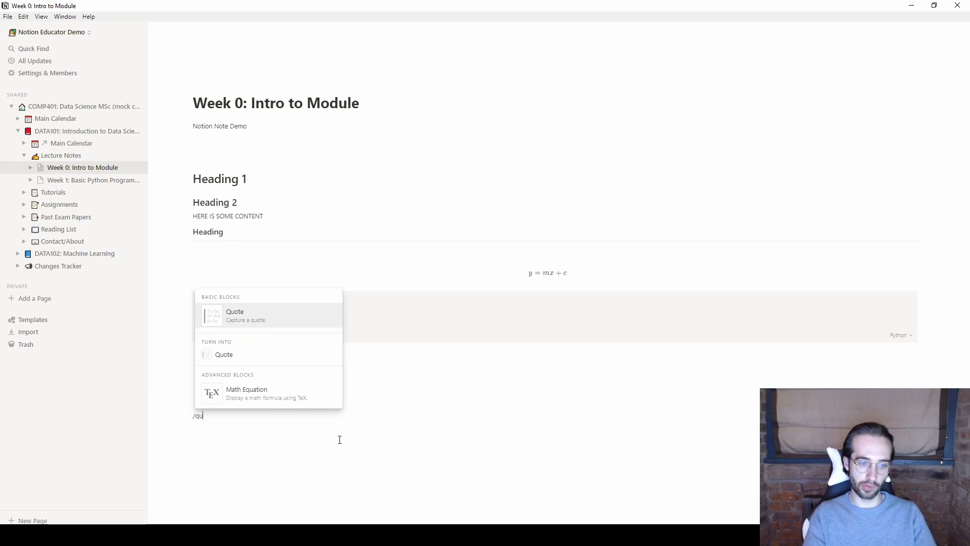
key(Return)
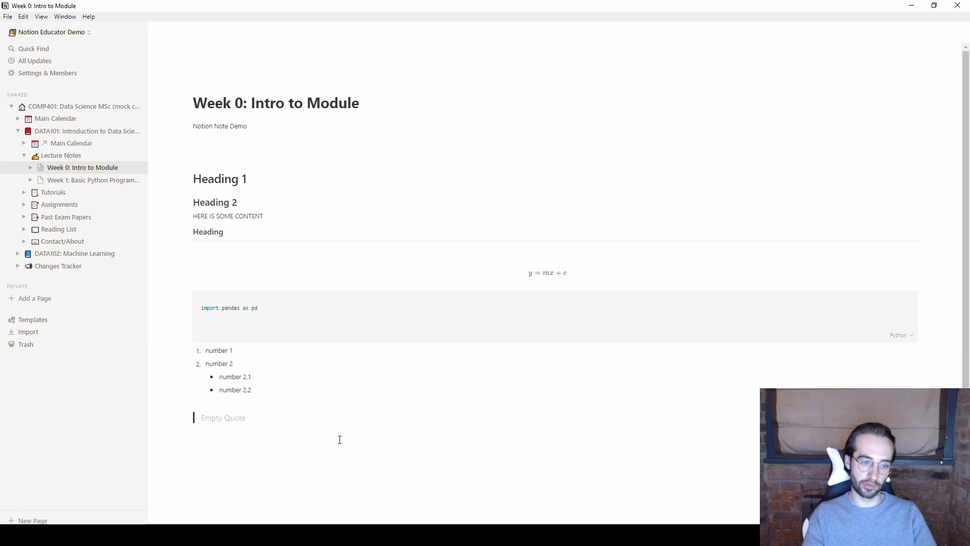
text(")
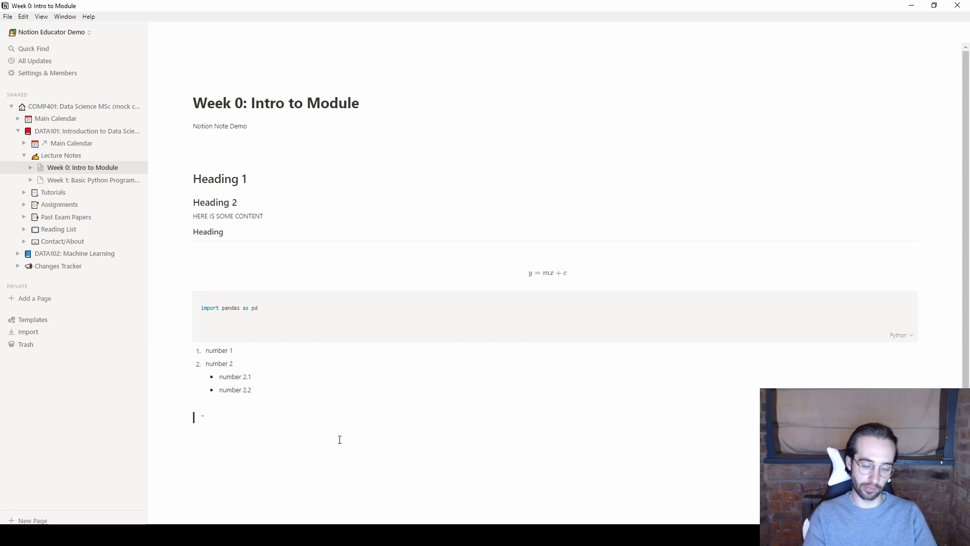
text(HER )
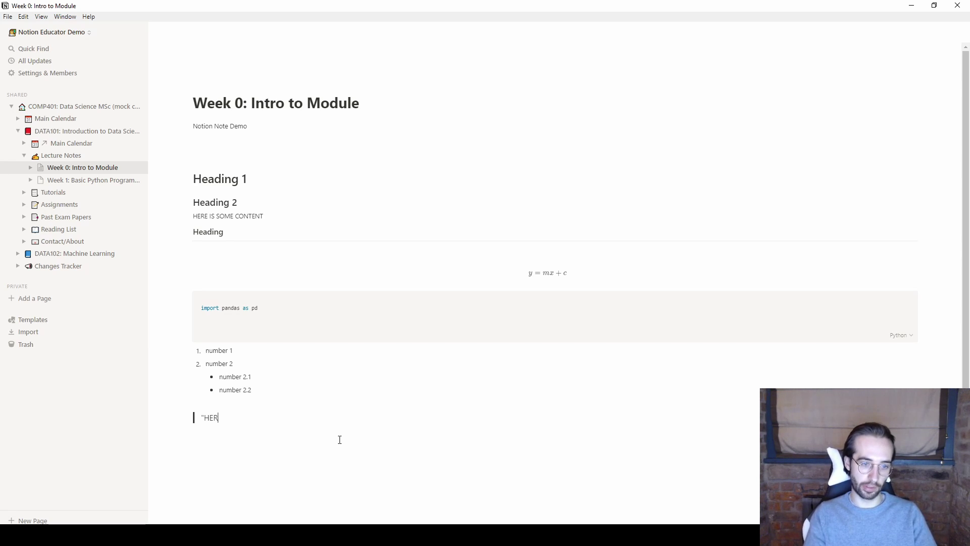
text( IS A QUOTE")
key(Return)
Add a callout reading 'Tip: to this' below the quote
key(Return)
text(/call)
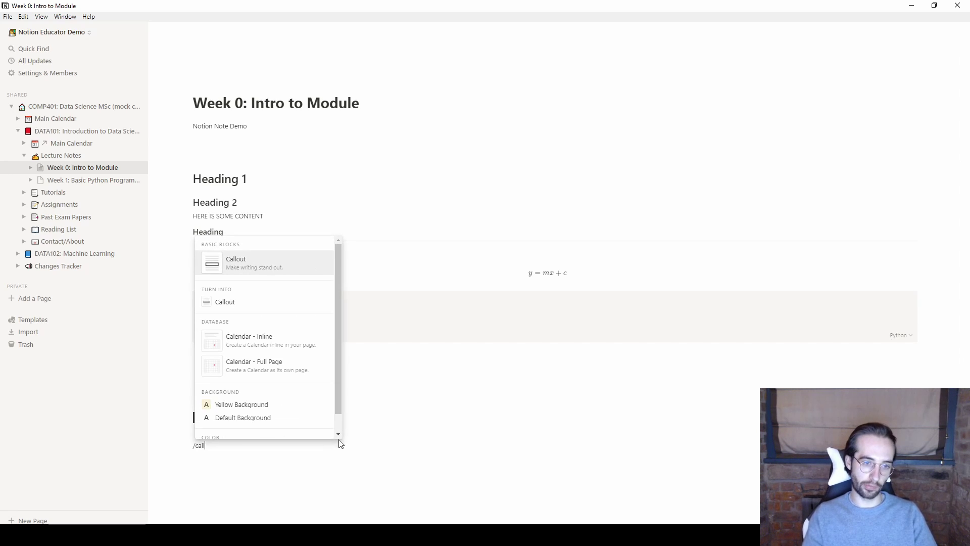
key(Return)
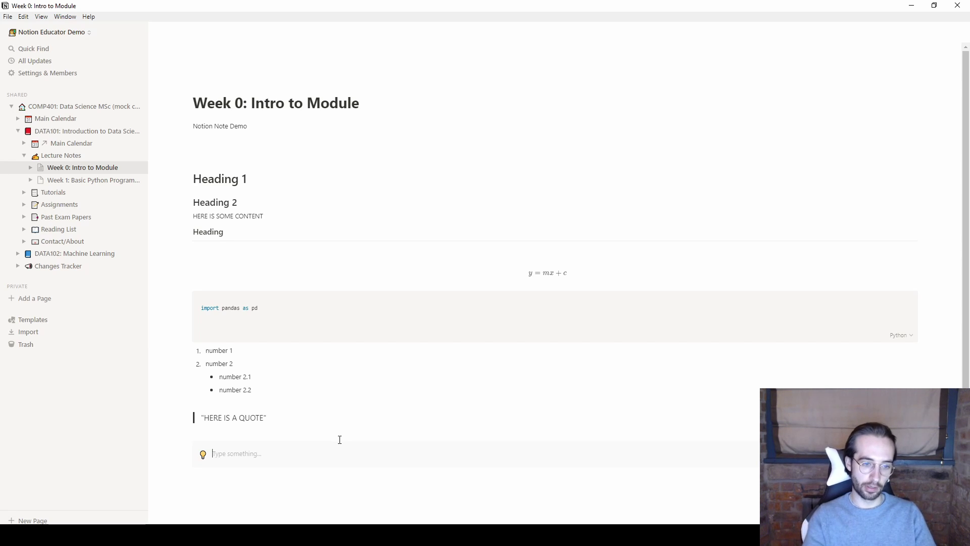
text(Tip:)
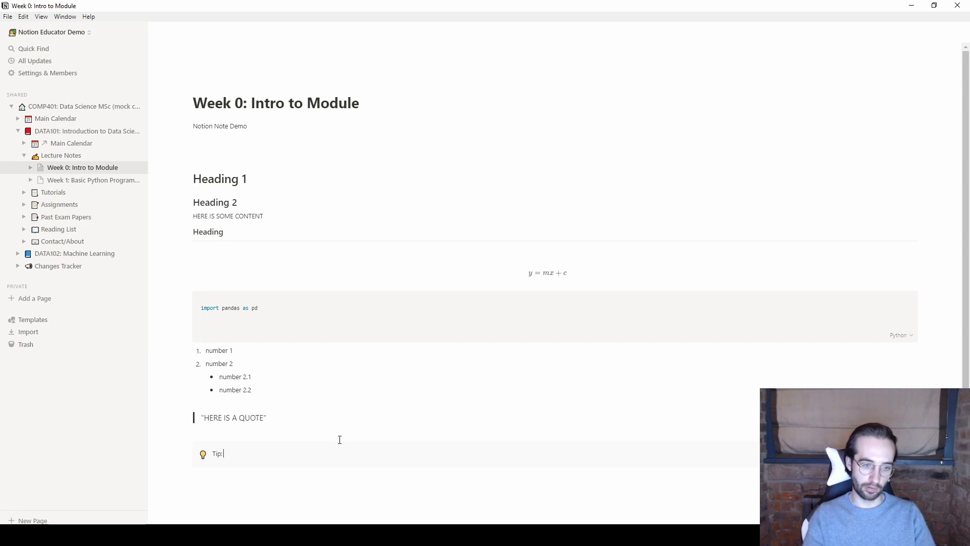
text( to this)
key(Return)
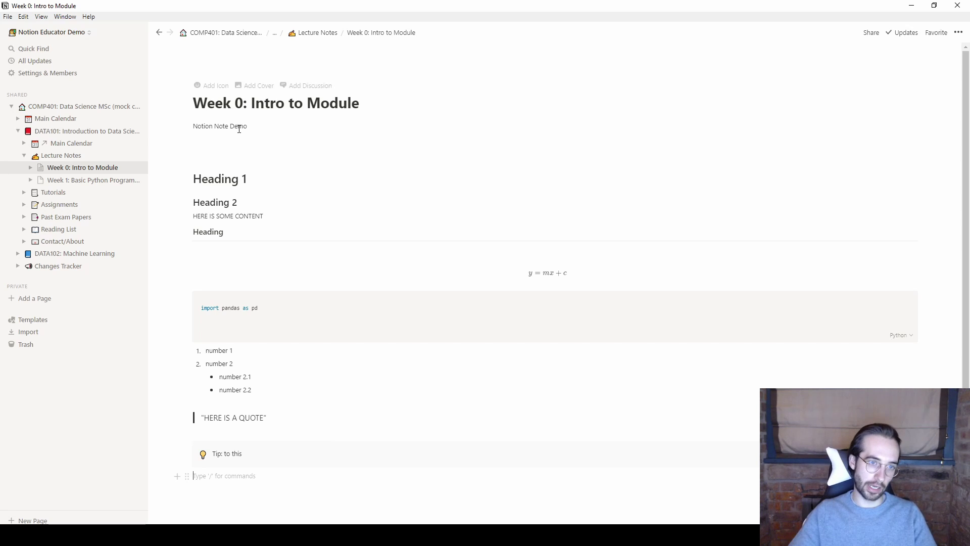
Insert a table of contents under the 'Notion Note Demo' subtitle
click(237, 134)
text(/table)
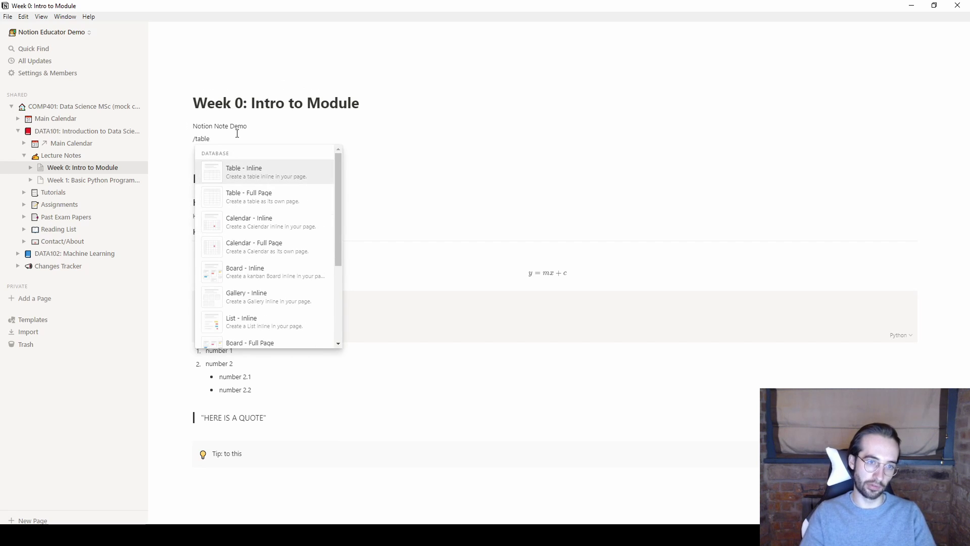
text( of)
key(Return)
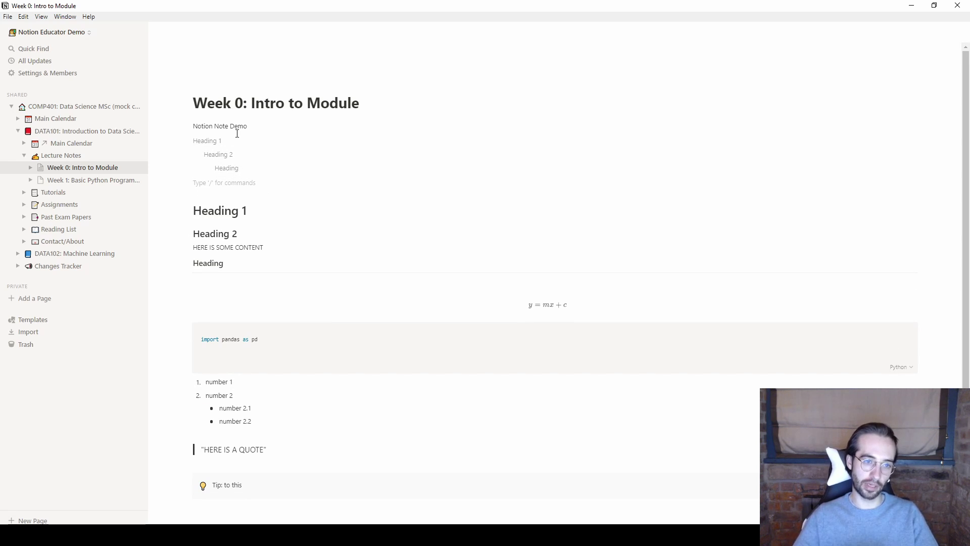
Add a Heading 1 'Here is the new header' below Heading and check it in the table of contents
click(261, 262)
key(Return)
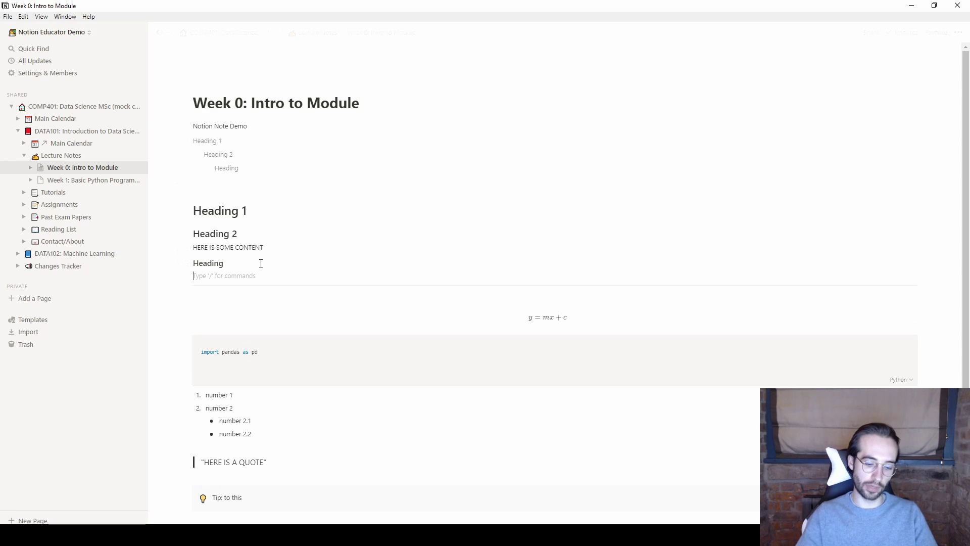
text(/h1)
key(Return)
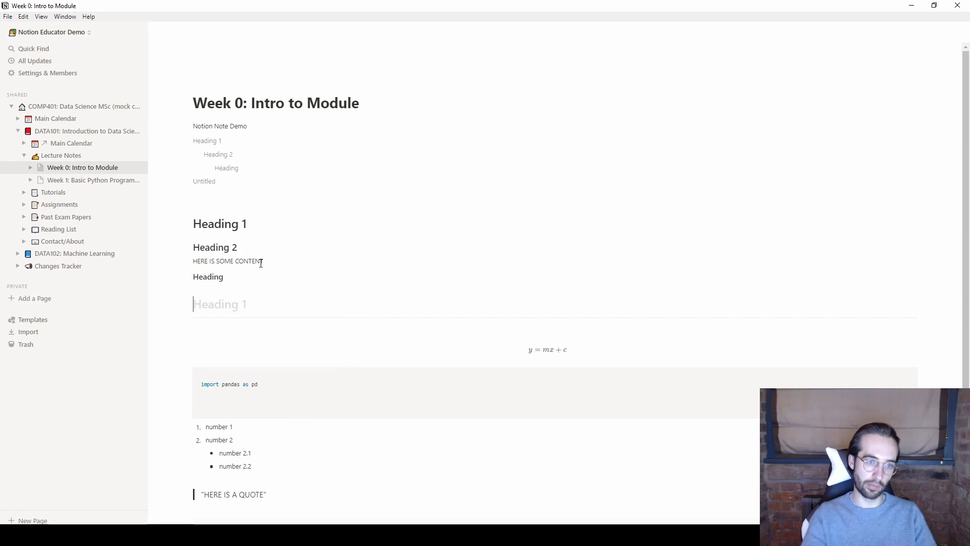
text(Her e)
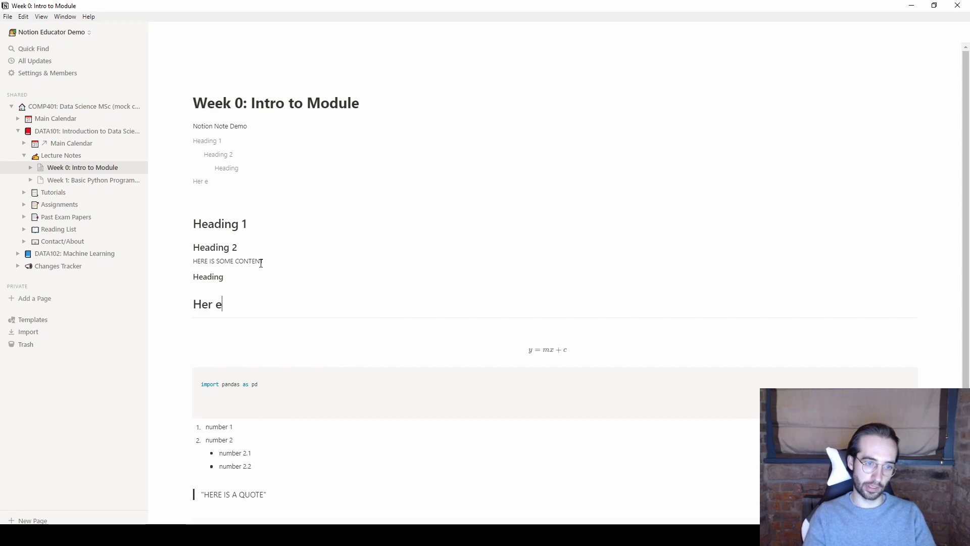
text(is the new header)
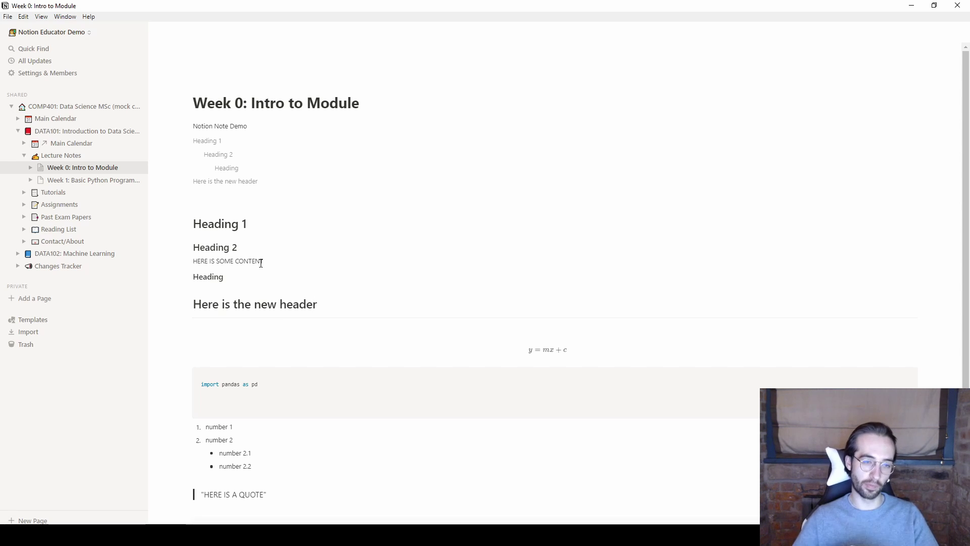
click(221, 181)
click(228, 168)
scroll(330, 365, down, 4)
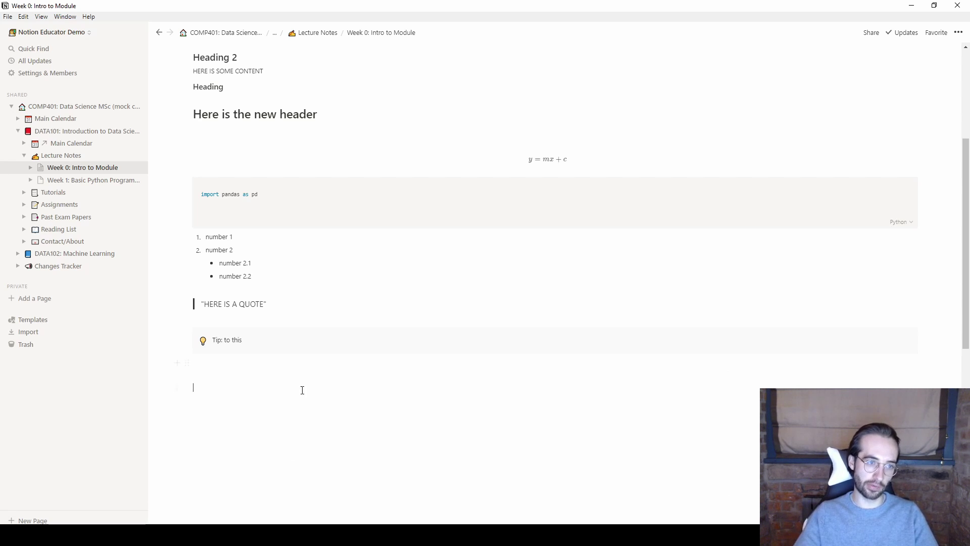
Create an embedded page titled 'Sub-page' below the tip callout, then go to Lecture Notes
click(301, 387)
text(/page)
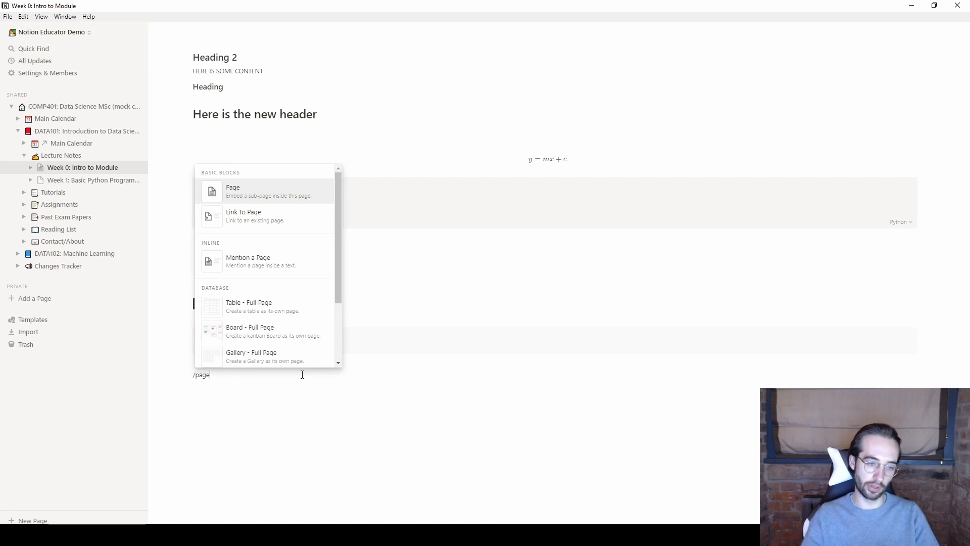
key(Return)
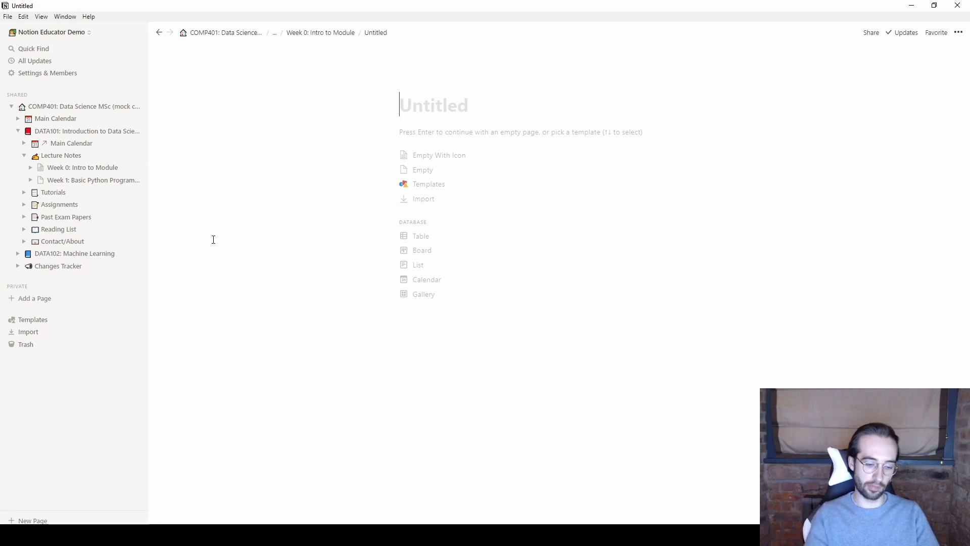
text(Sub-page)
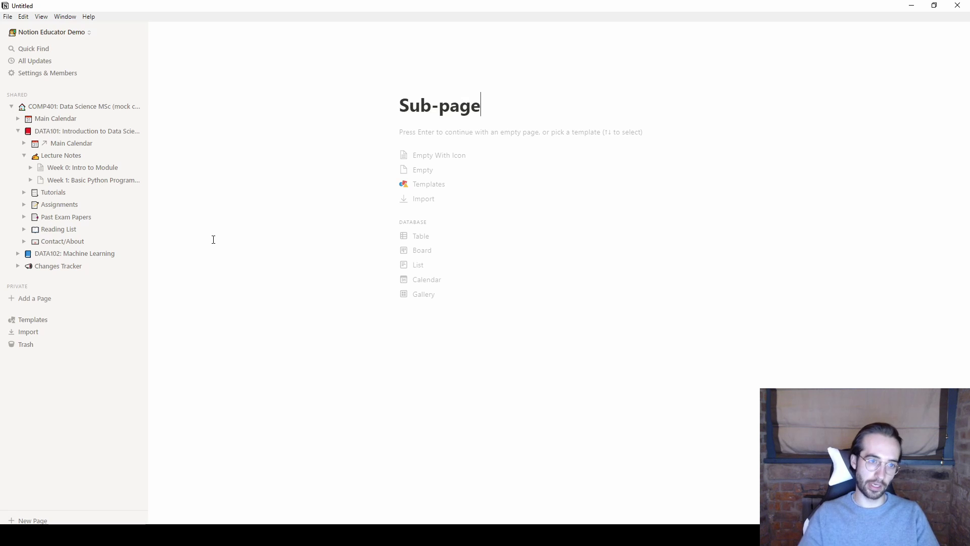
click(30, 167)
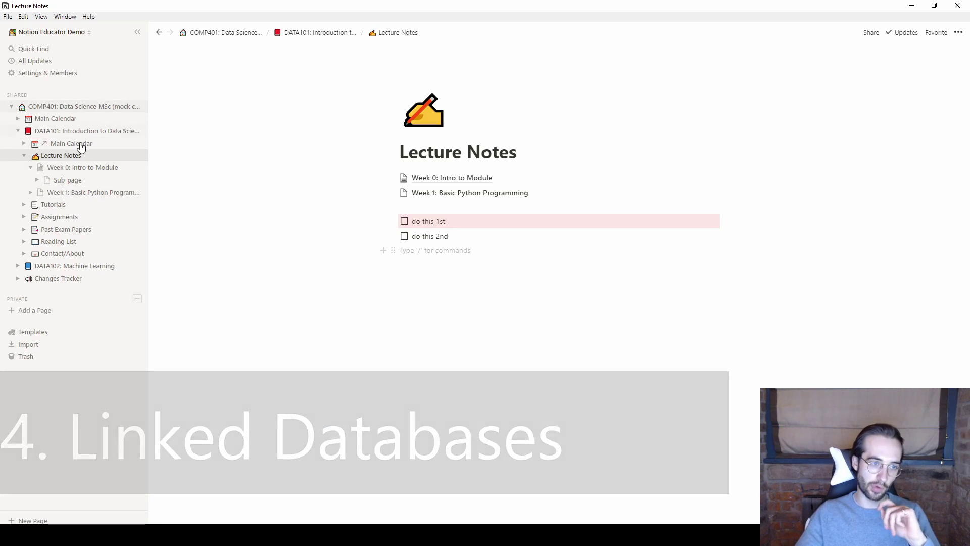
Open Main Calendar from the sidebar and expand DATA102: Machine Learning's sub-pages
click(76, 120)
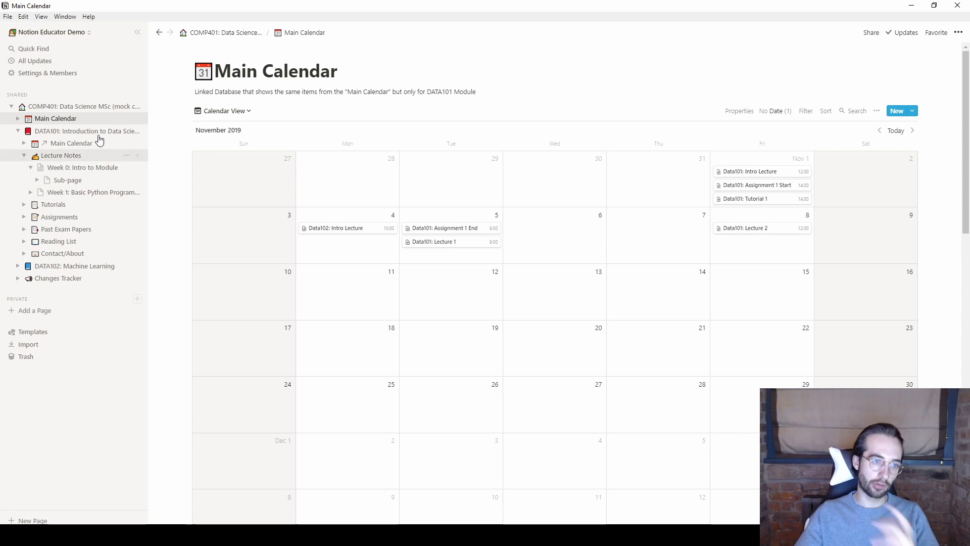
click(17, 266)
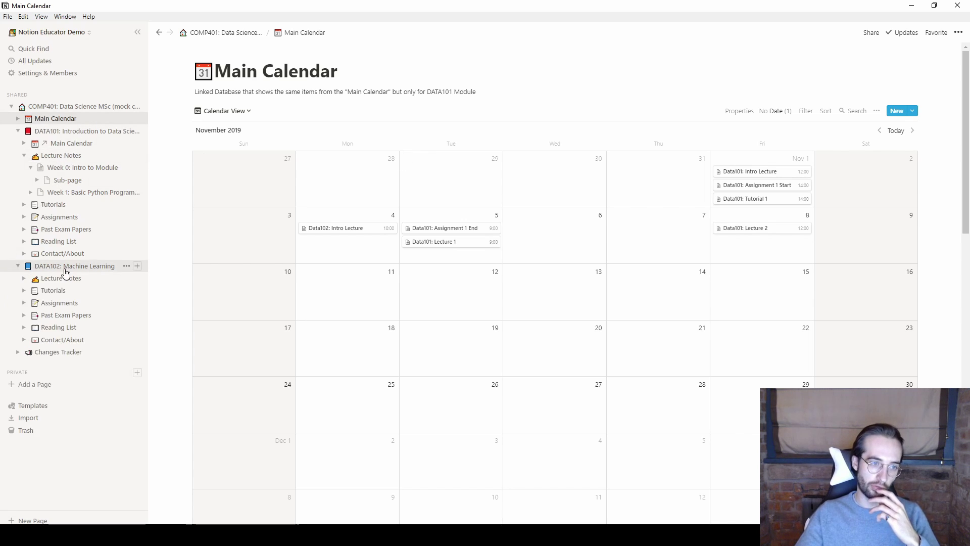
On the DATA102: Machine Learning page, insert a linked database view of Main Calendar
click(91, 268)
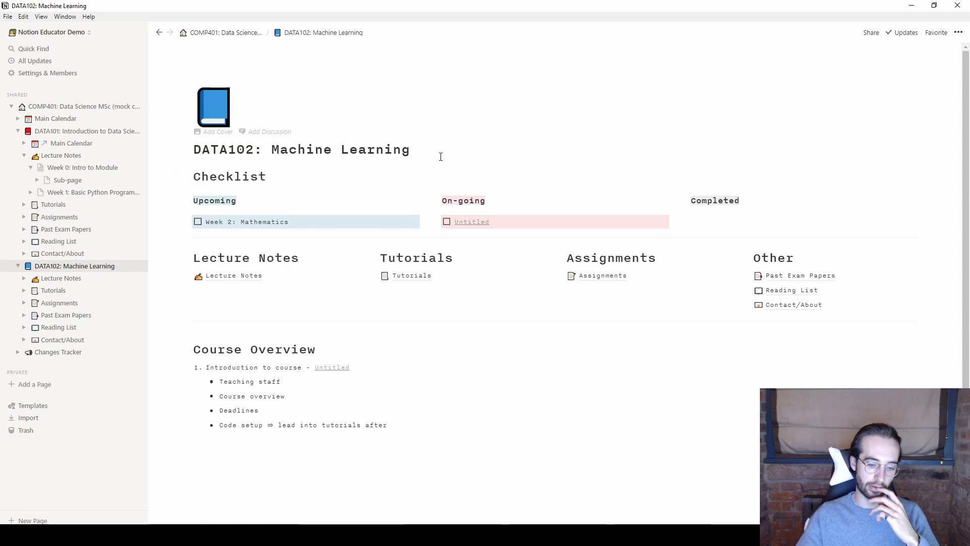
text(/)
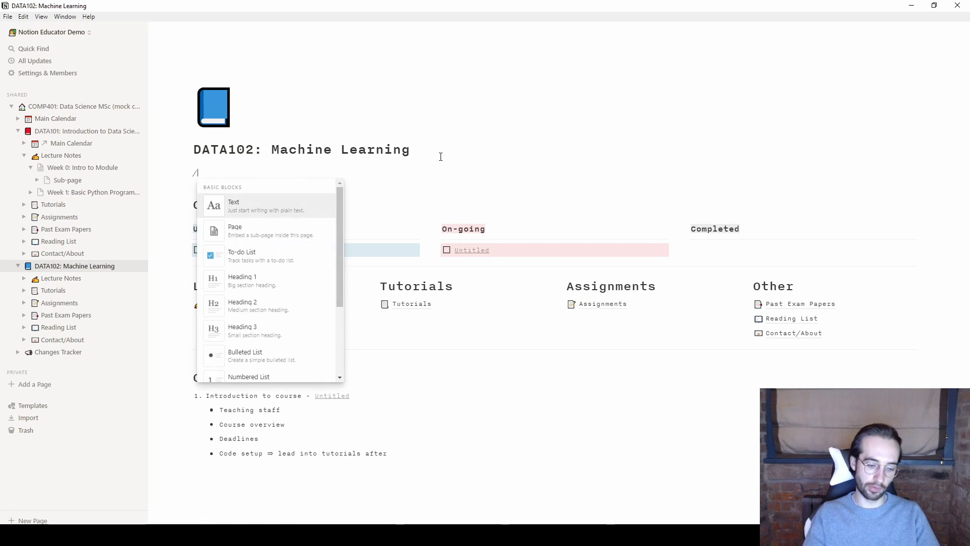
text(link)
key(Down)
key(Return)
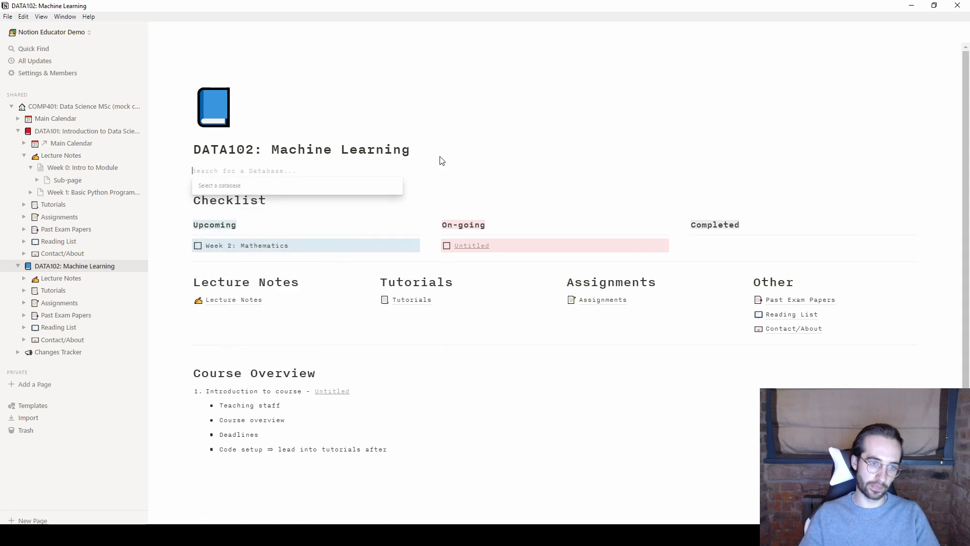
key(Down)
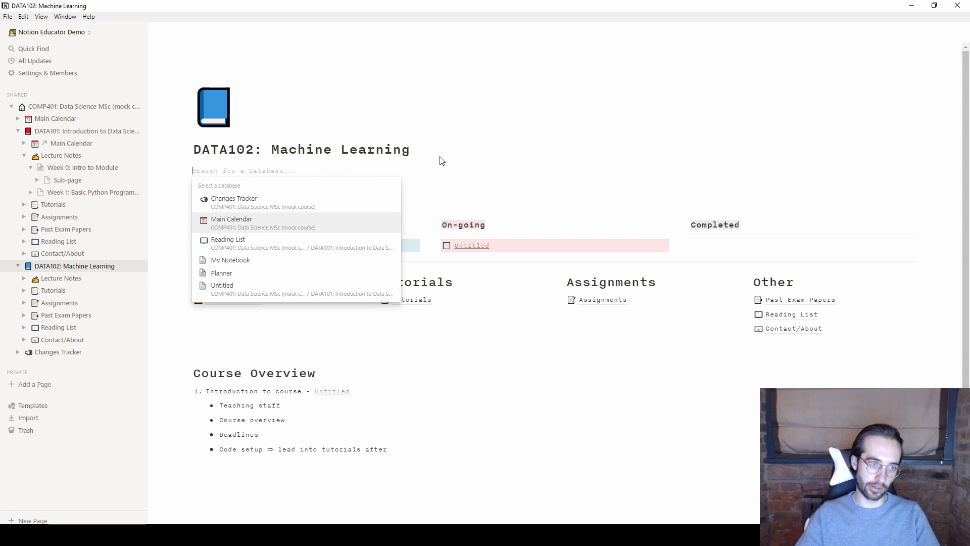
key(Return)
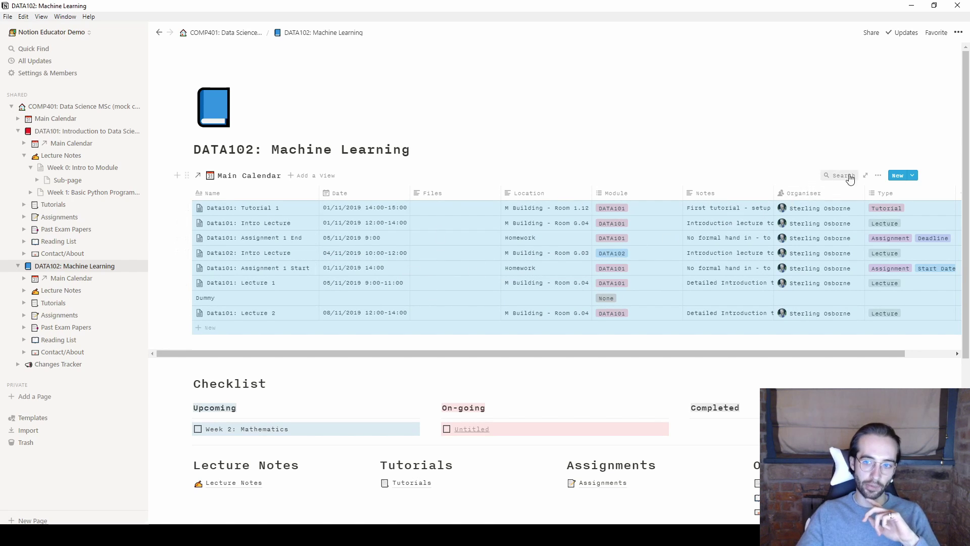
Filter the linked table so Module contains DATA102
click(878, 177)
click(889, 280)
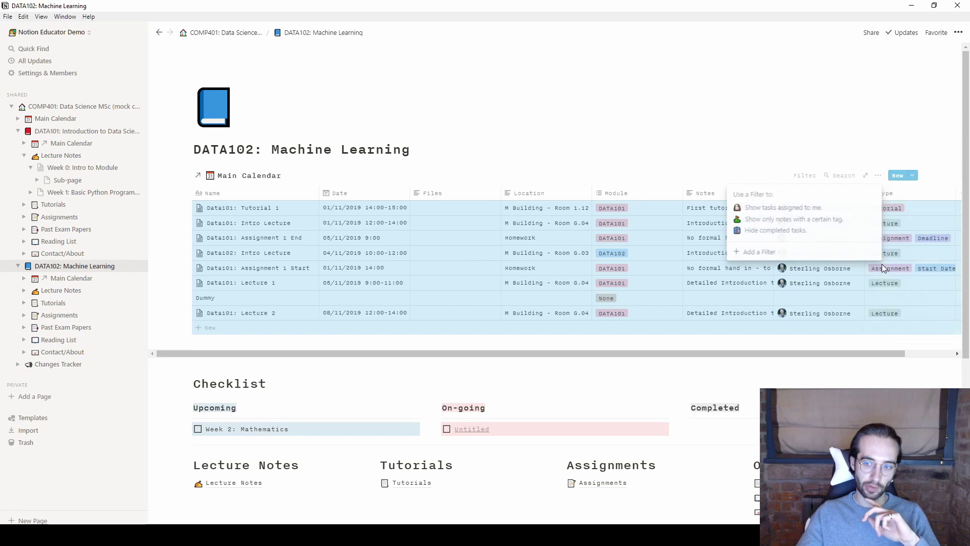
click(758, 250)
click(757, 195)
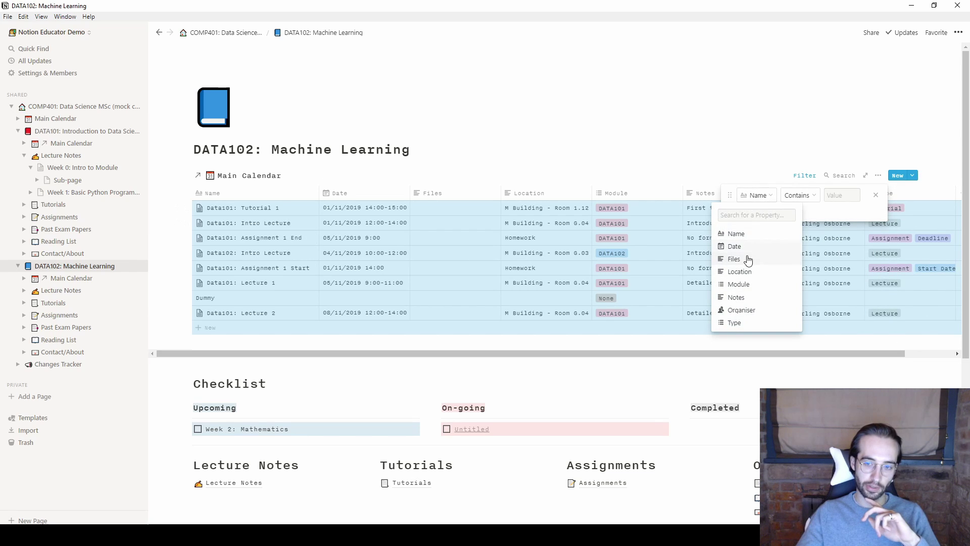
click(739, 284)
click(841, 195)
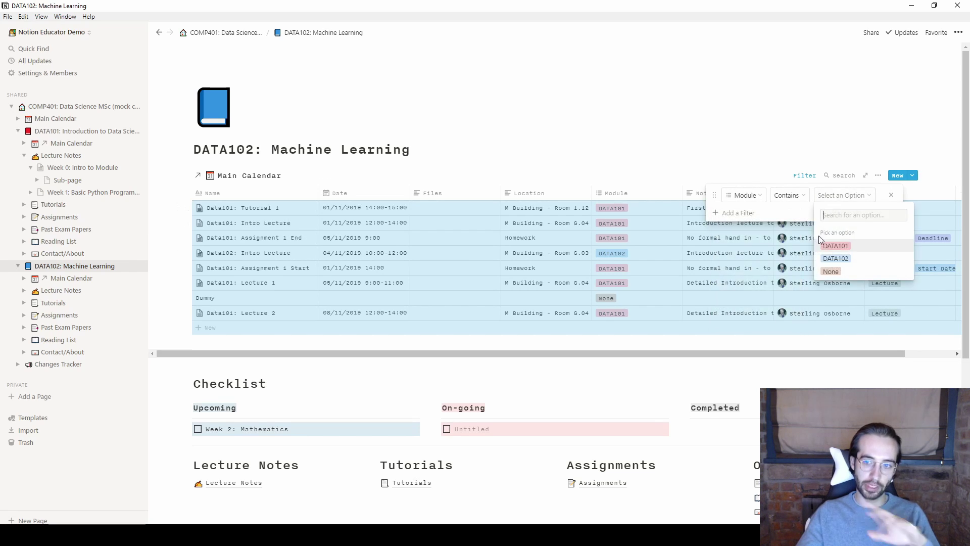
click(836, 259)
click(505, 241)
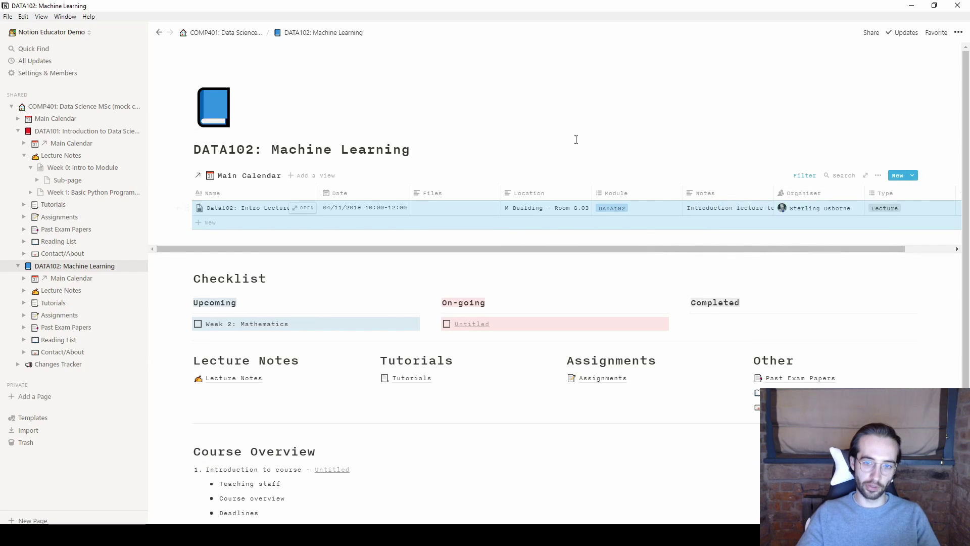
mouse_move(315, 210)
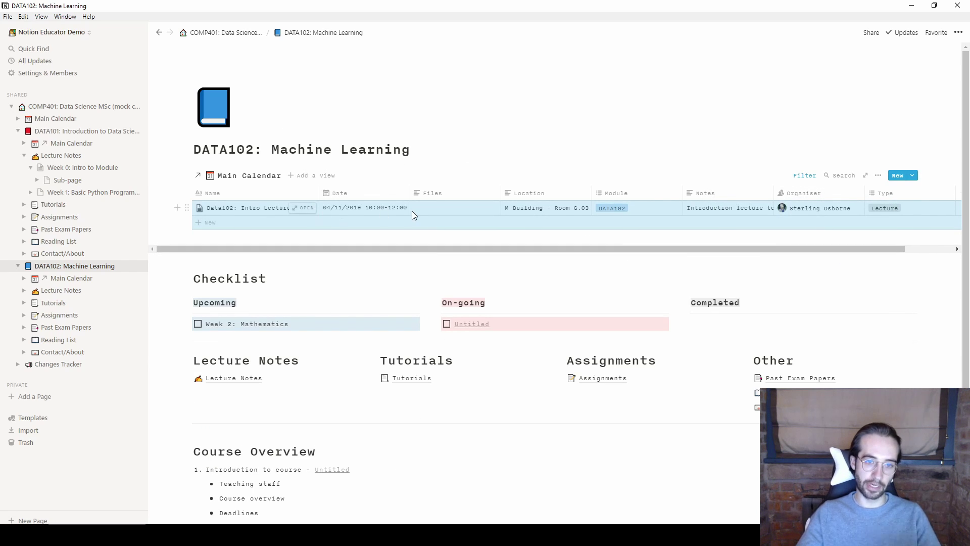
Open DATA101's linked Main Calendar, which lists its six DATA101 entries
click(75, 143)
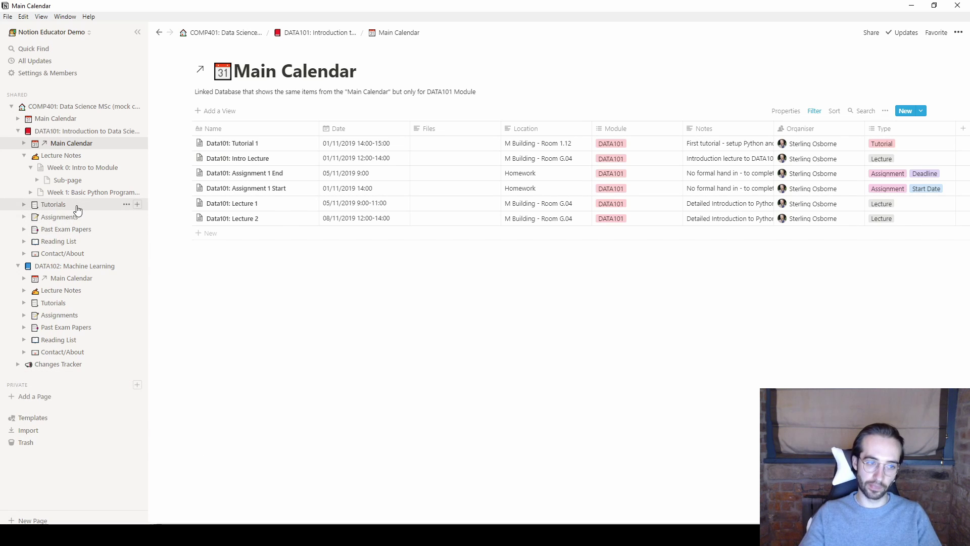
click(64, 242)
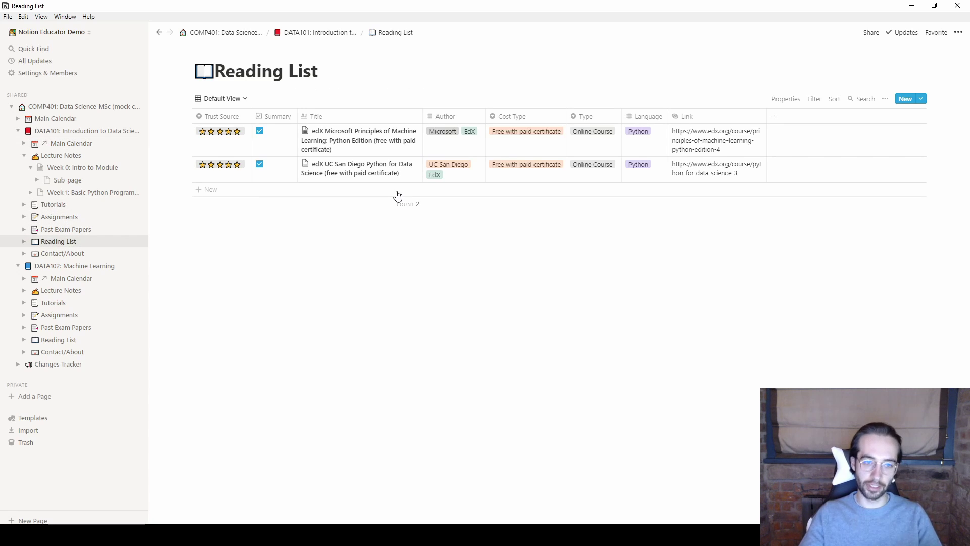
click(835, 99)
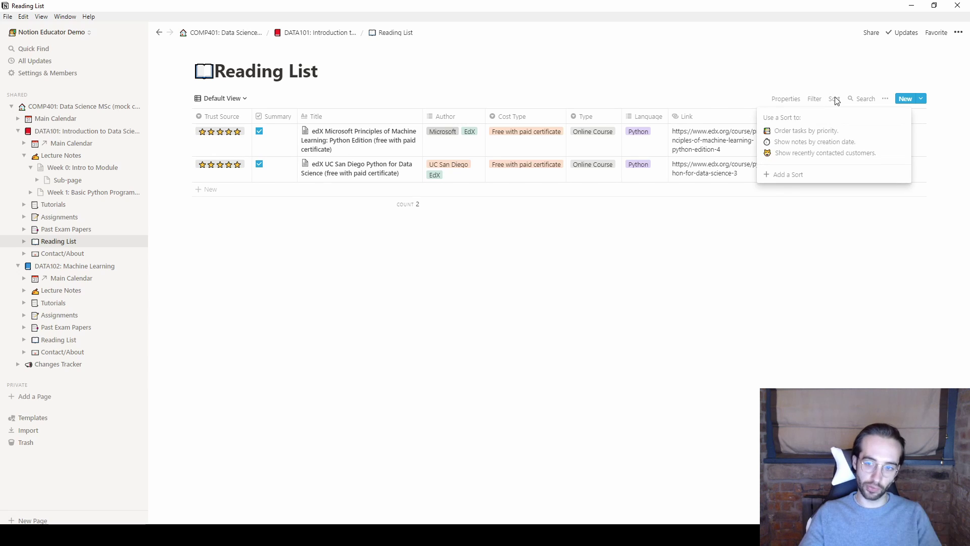
click(720, 231)
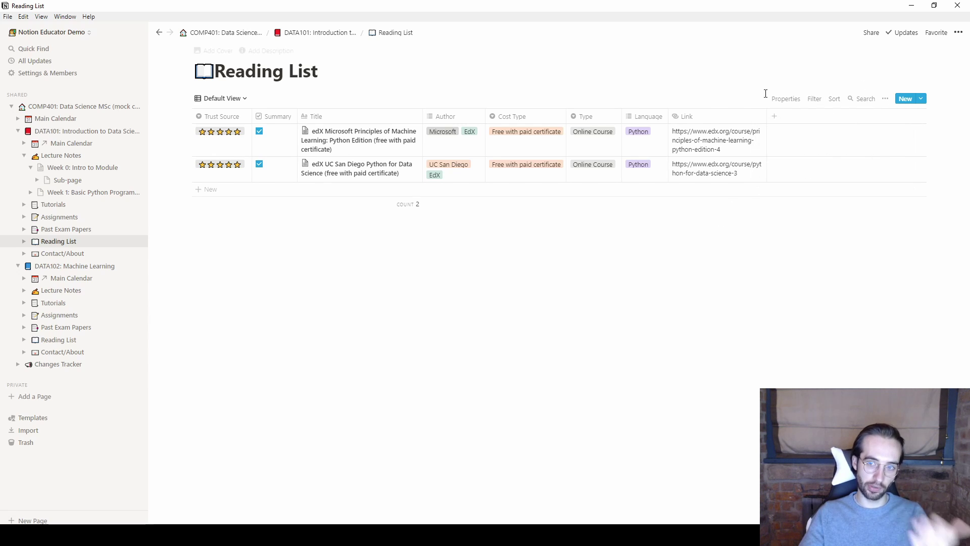
click(792, 100)
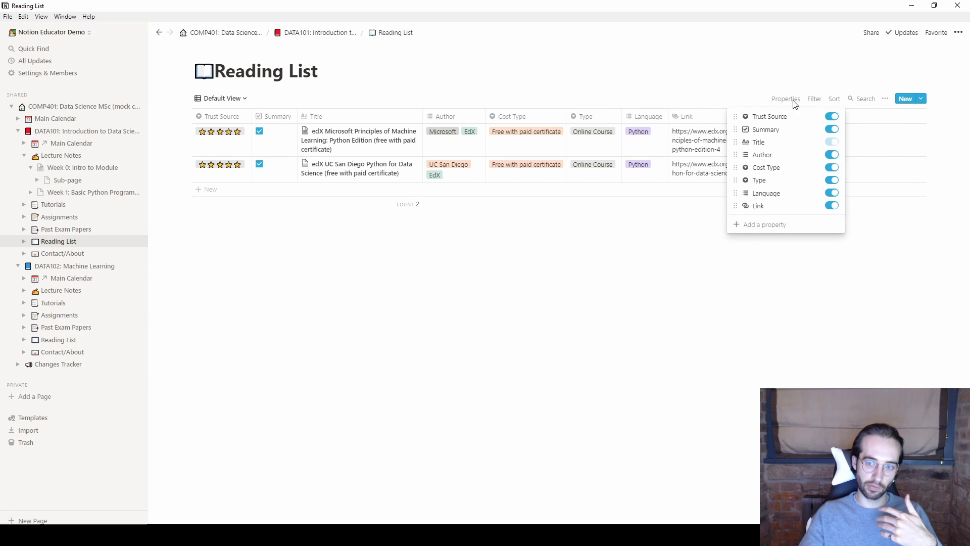
click(832, 168)
click(833, 168)
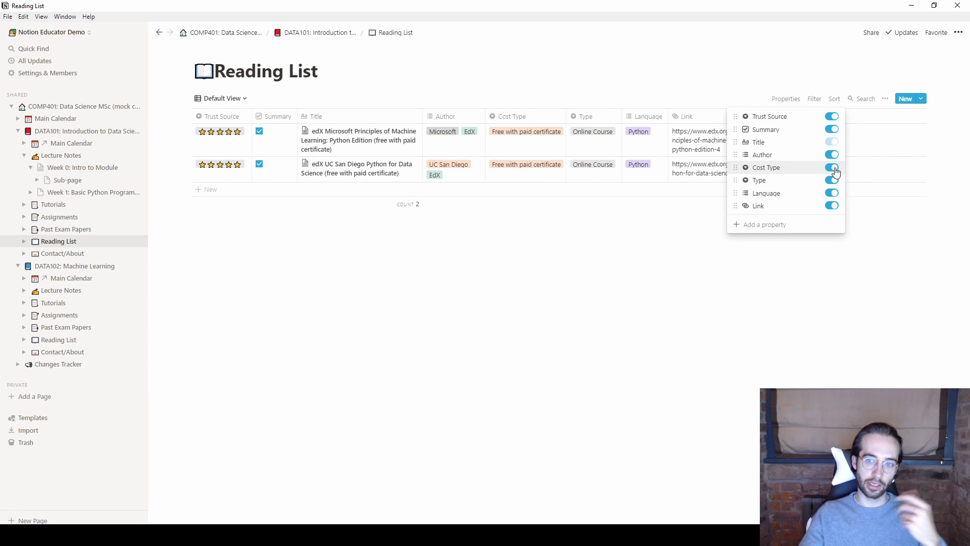
click(468, 234)
click(408, 132)
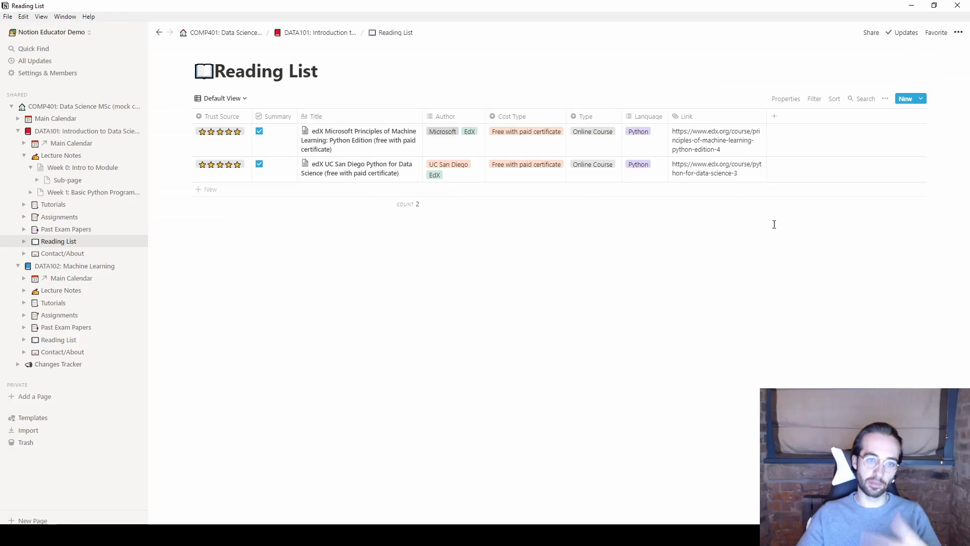
click(784, 226)
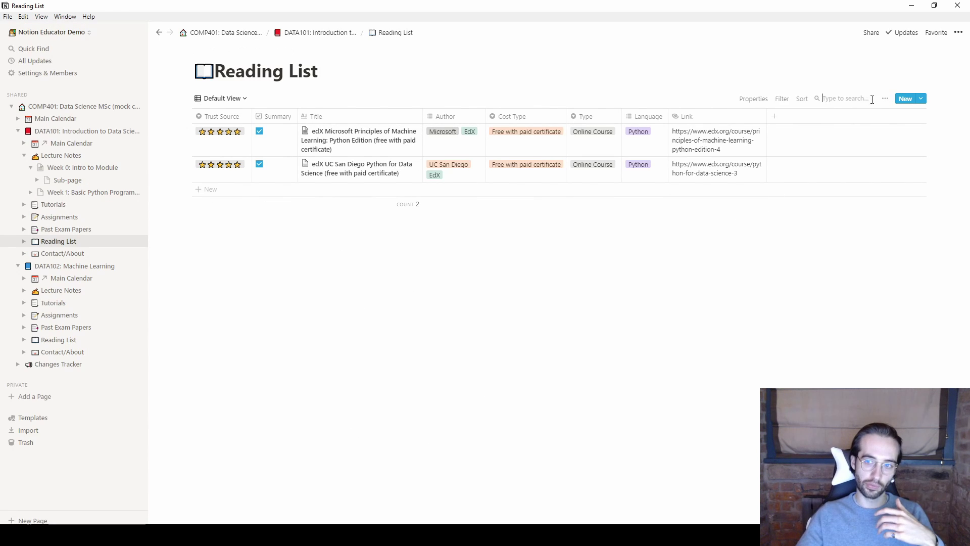
click(669, 77)
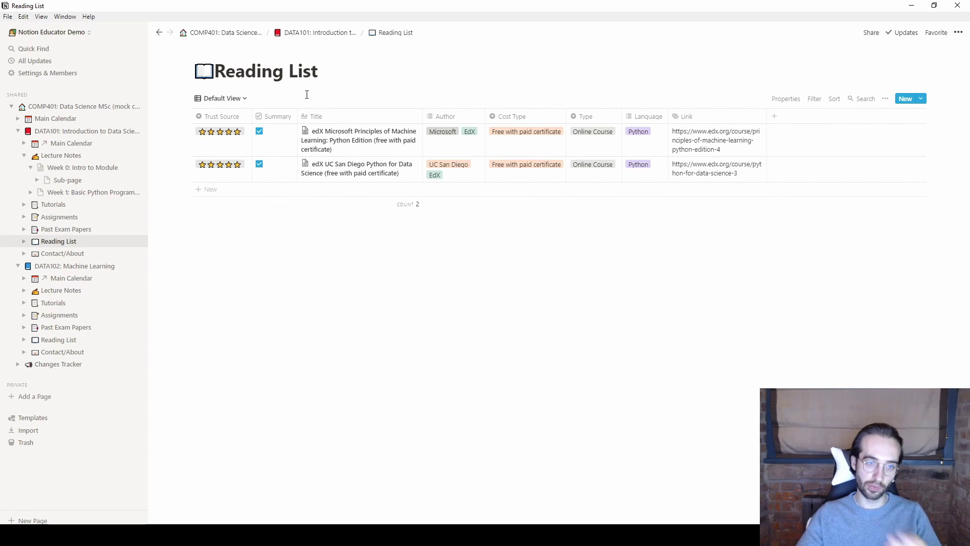
Switch the Reading List to the Board View by Language, then to the Gallery View
click(233, 101)
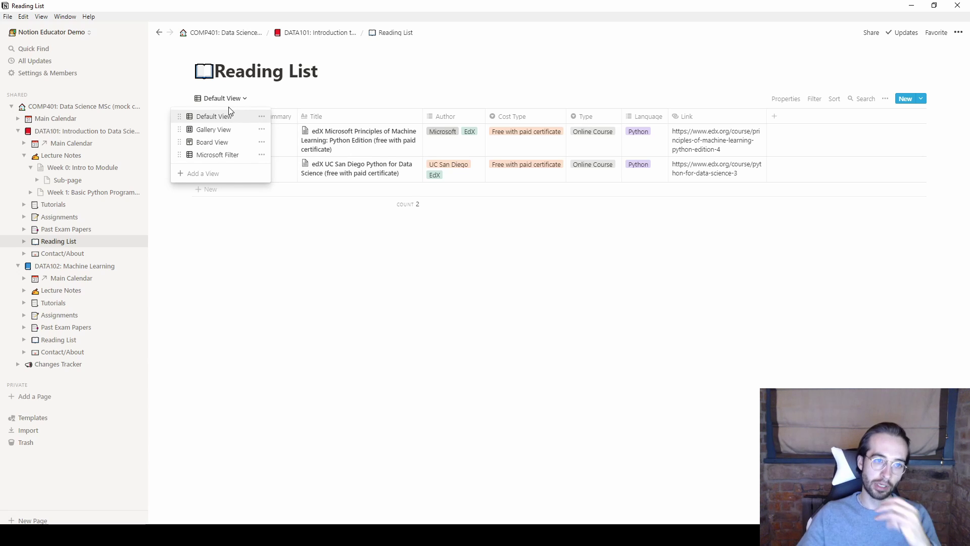
click(220, 144)
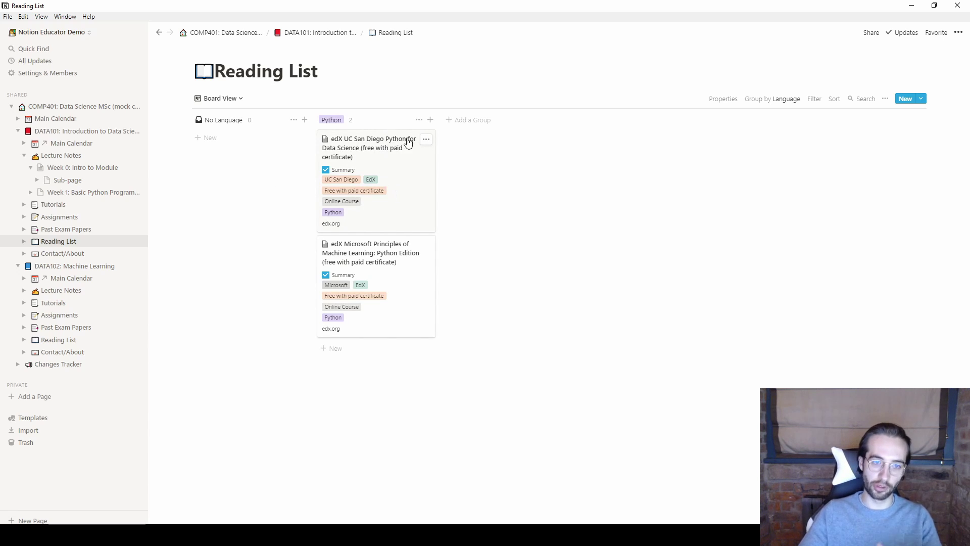
click(231, 100)
click(226, 130)
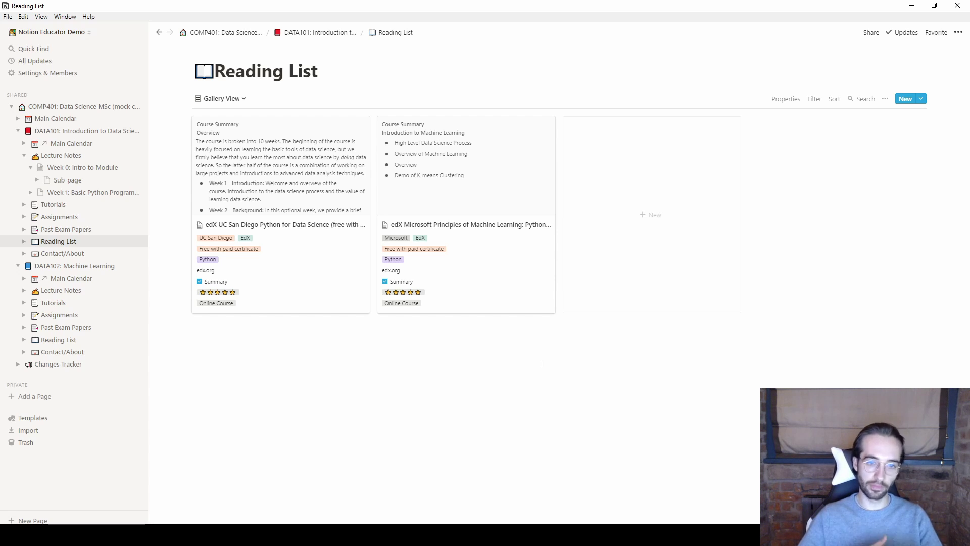
Hide Cost Type, Language and Link on the gallery cards, then return to the Default View
click(785, 99)
click(831, 192)
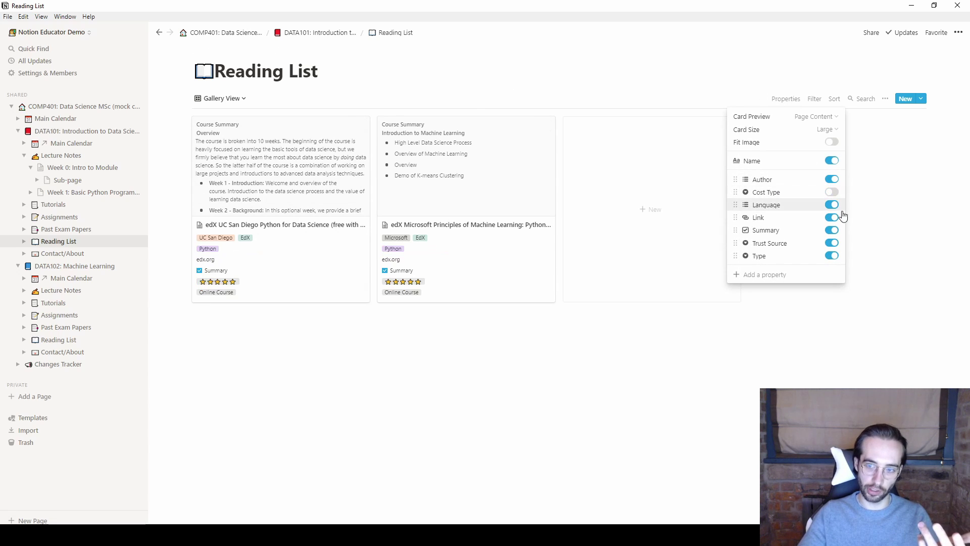
click(831, 205)
click(830, 217)
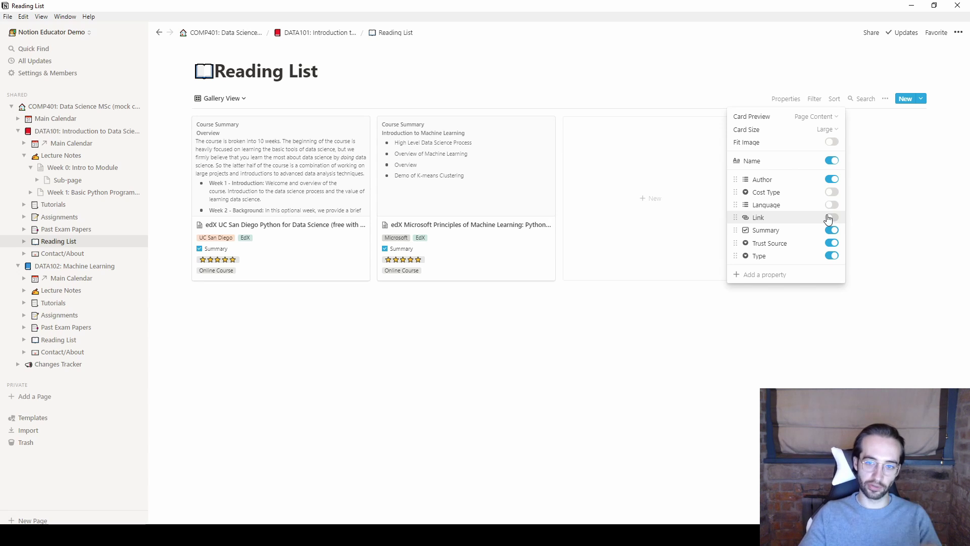
click(447, 310)
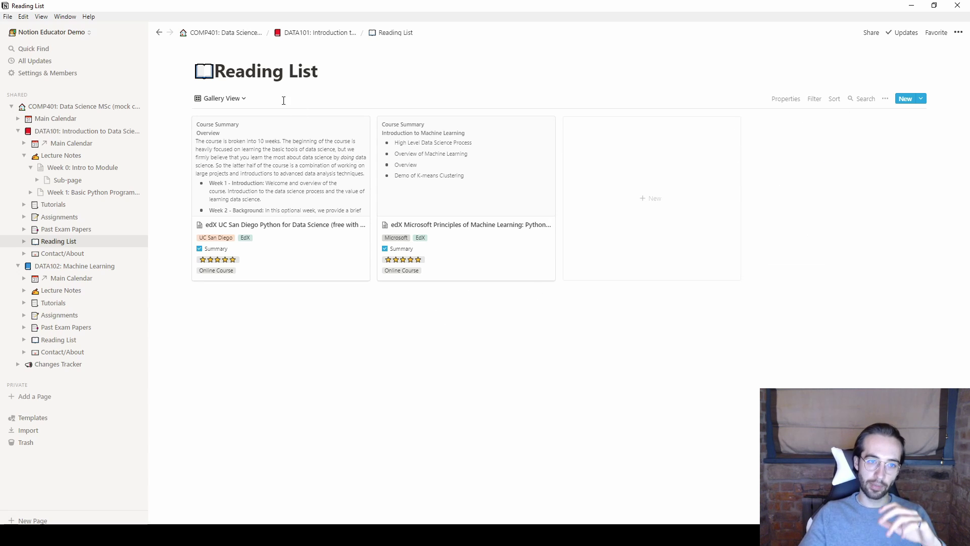
click(219, 98)
click(222, 124)
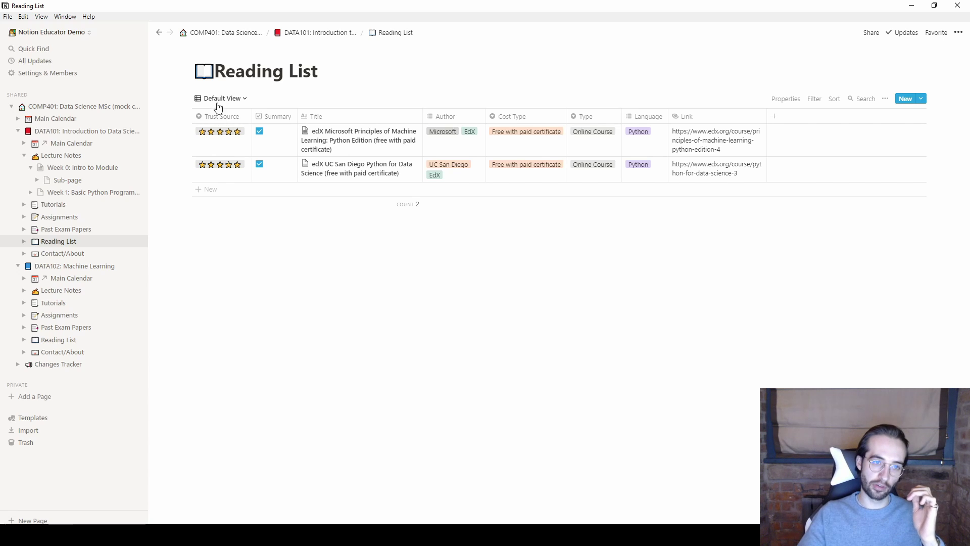
Switch to the Microsoft Filter view and check its Author contains Microsoft filter
click(221, 99)
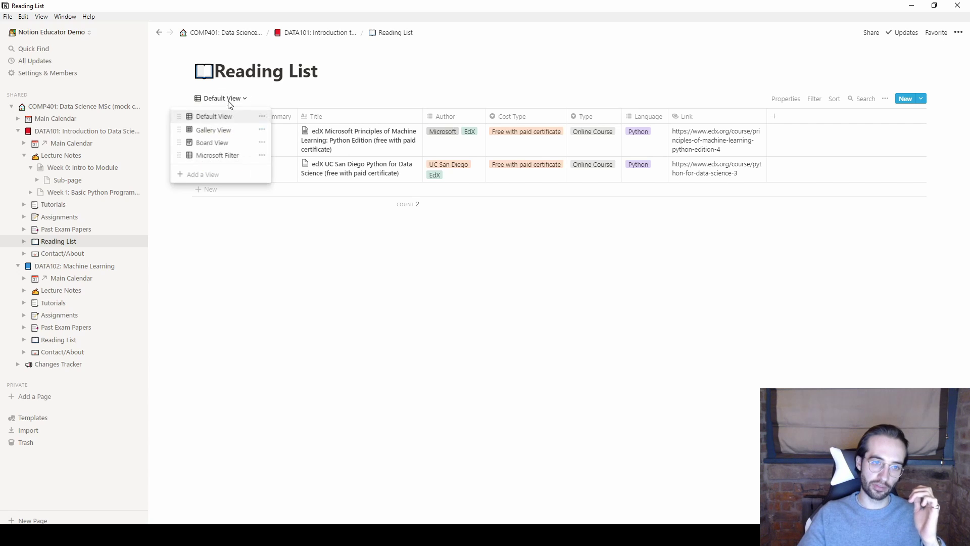
click(226, 155)
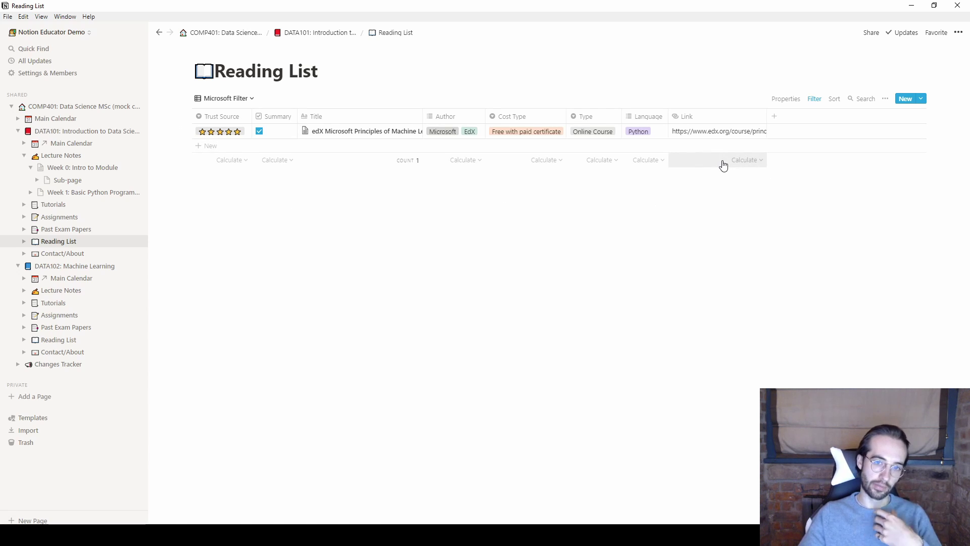
click(820, 100)
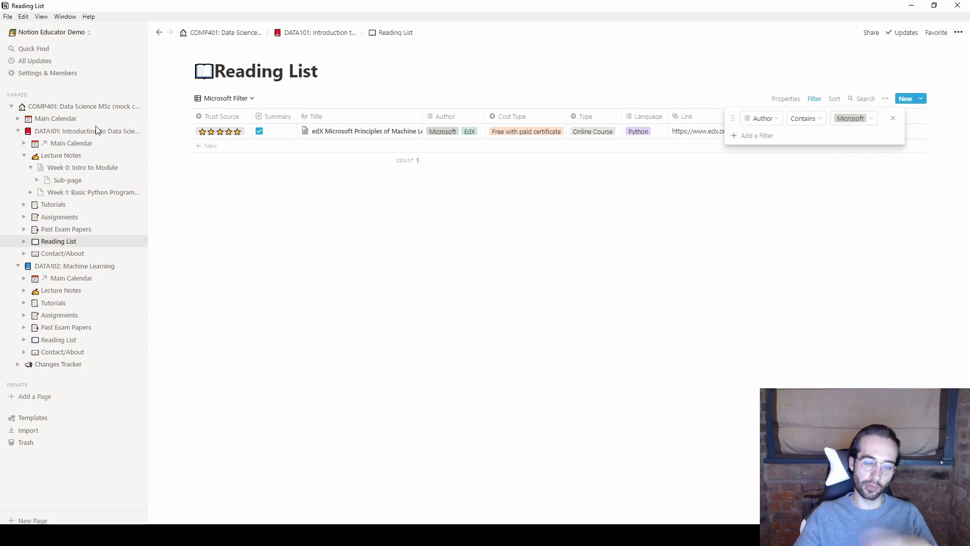
key(Escape)
click(74, 168)
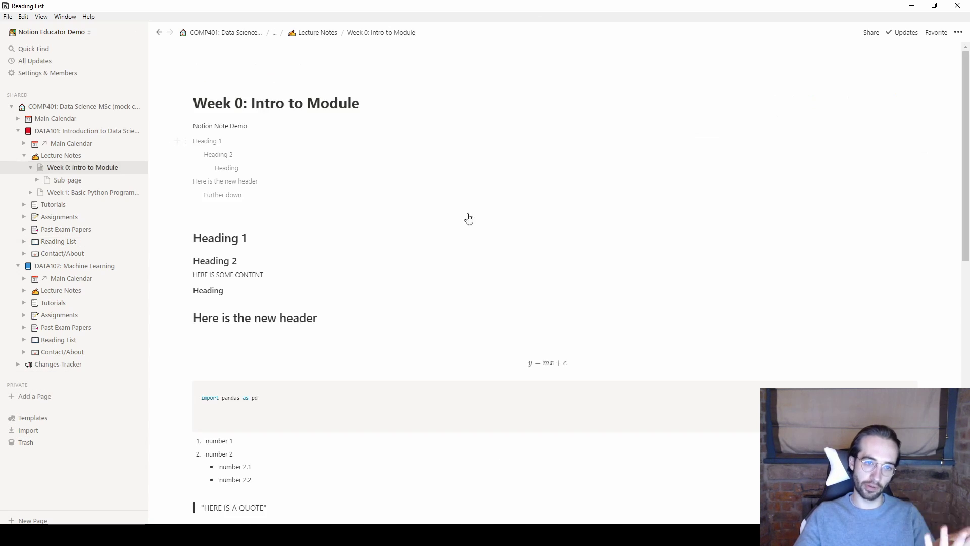
scroll(384, 314, down, 4)
scroll(384, 314, down, 1)
click(340, 397)
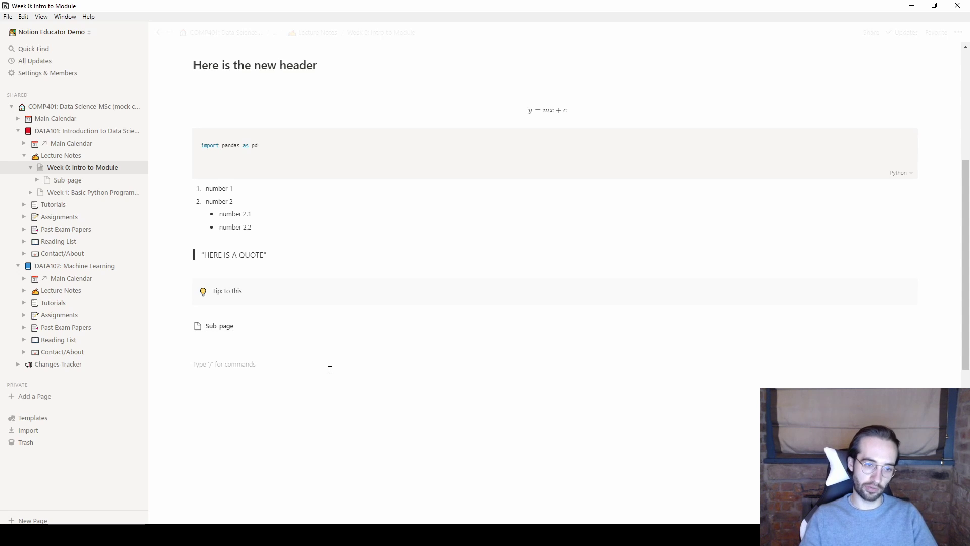
text(@edx)
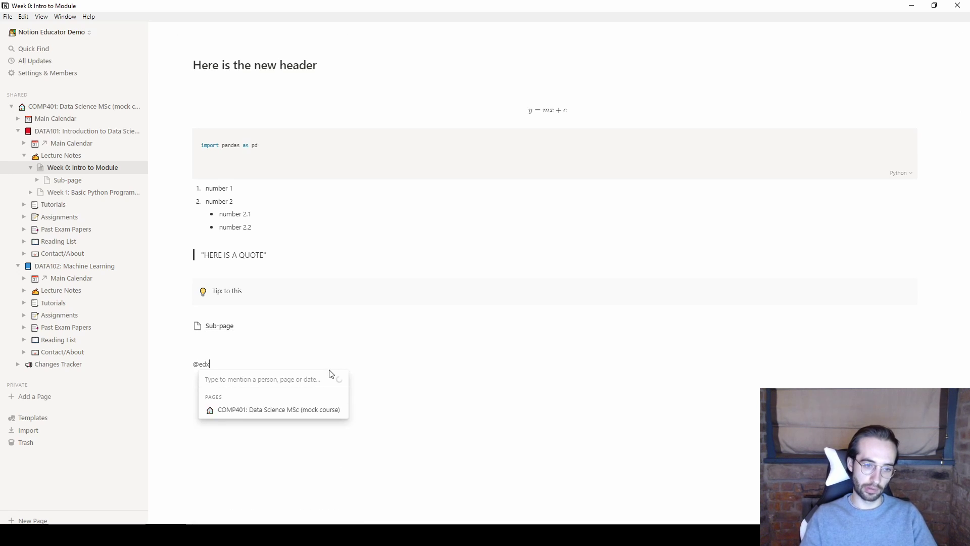
key(Return)
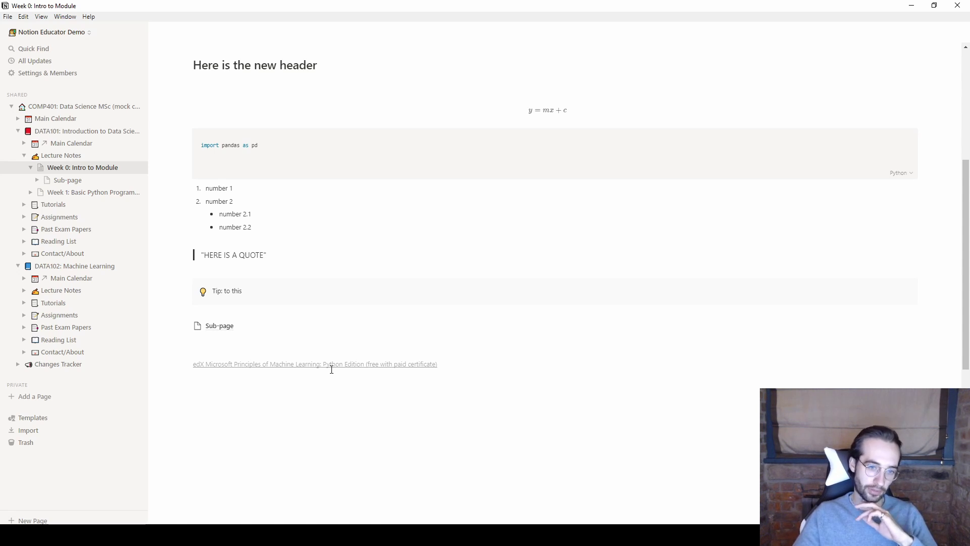
Follow the Week 0 note's inline link to the edX Microsoft Principles of Machine Learning page
click(334, 364)
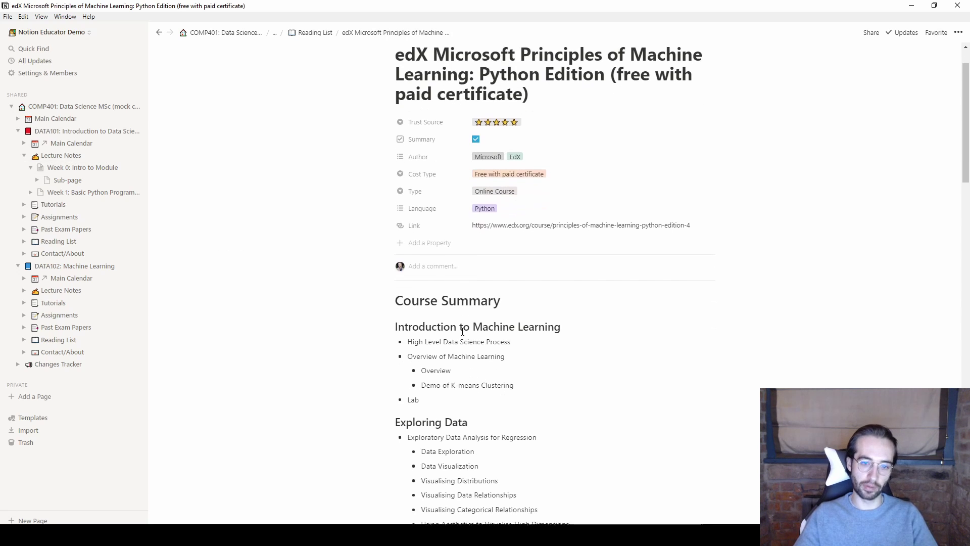
scroll(505, 334, down, 1)
scroll(558, 356, up, 1)
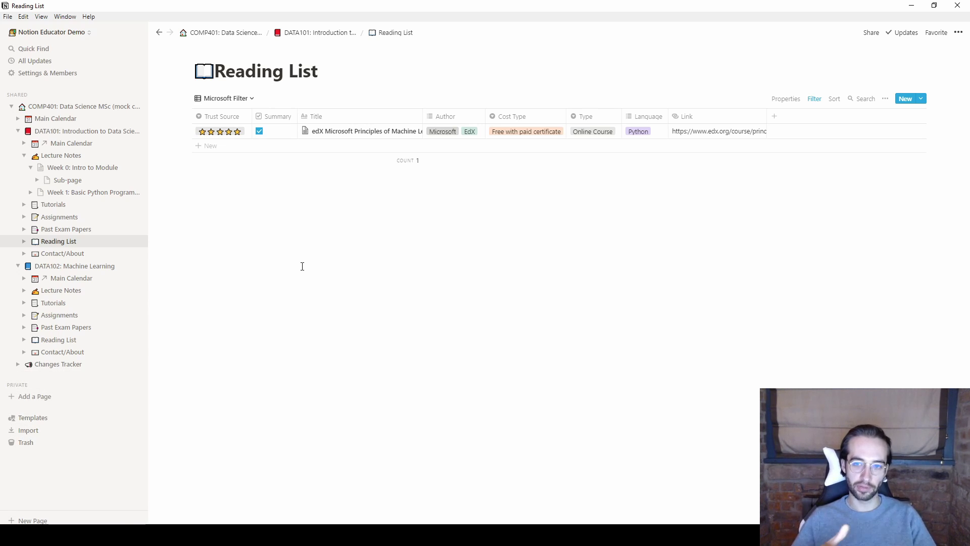
Go to the COMP401: Data Science MSc (mock course) home page from the sidebar
click(65, 107)
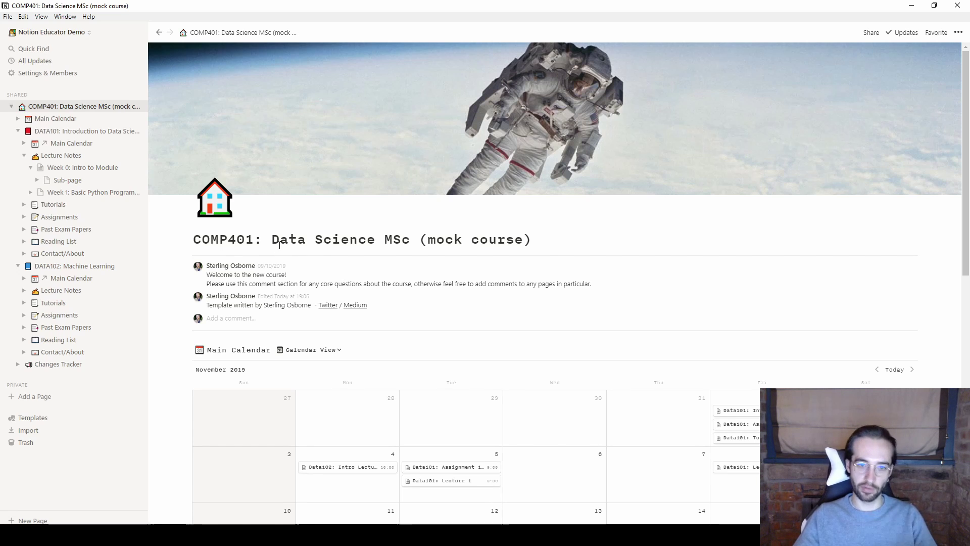
Post the discussion comment 'Welcome to the Data 101 module!' on the DATA101 page
click(80, 133)
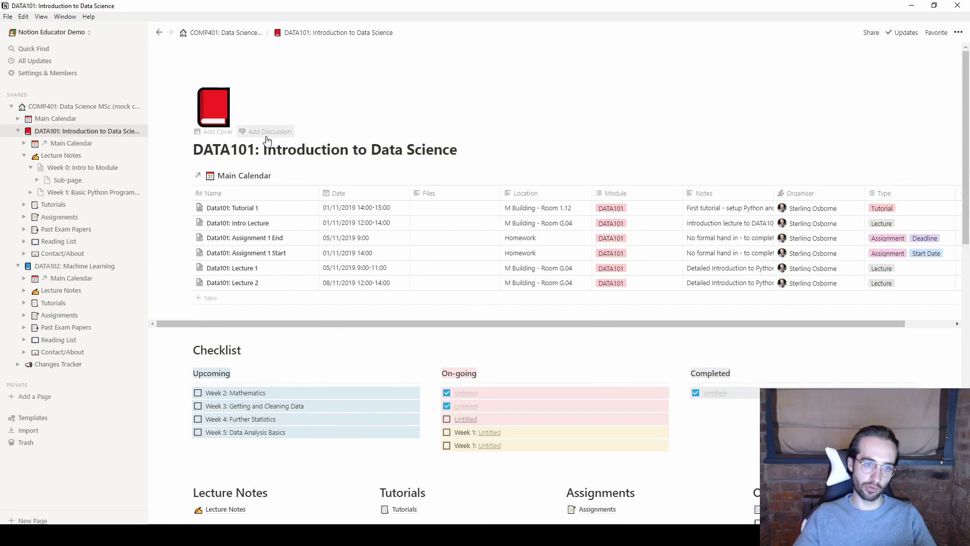
click(270, 132)
text(Helcome to the dATA)
key(BackSpace)
key(BackSpace)
key(BackSpace)
key(BackSpace)
text(Data 101 module!)
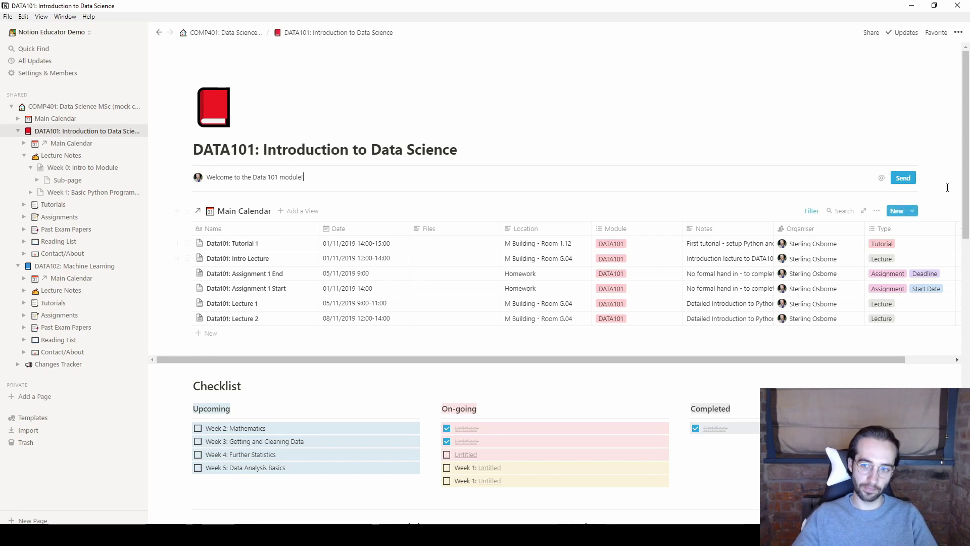
click(905, 180)
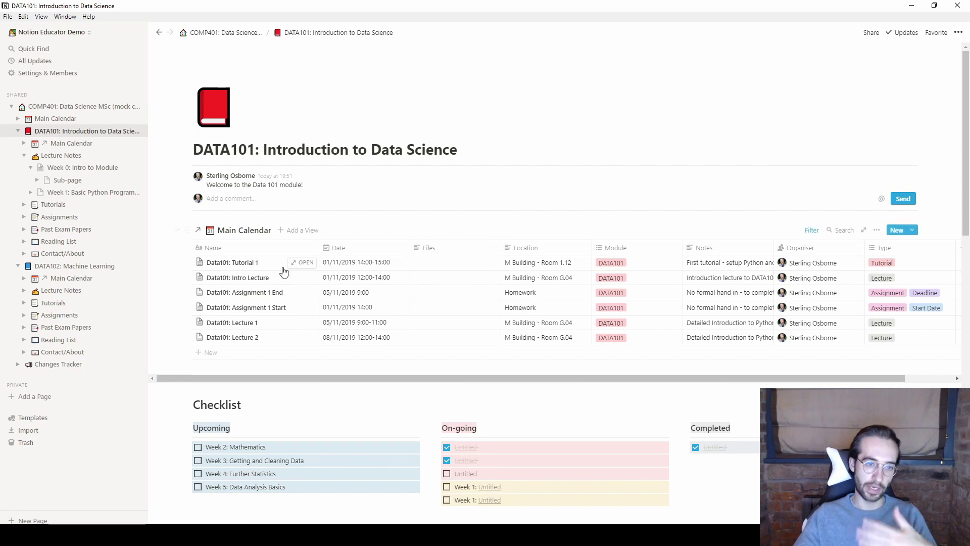
Open the Week 0 note, briefly checking the y = mx + c equation and an empty page discussion
click(75, 168)
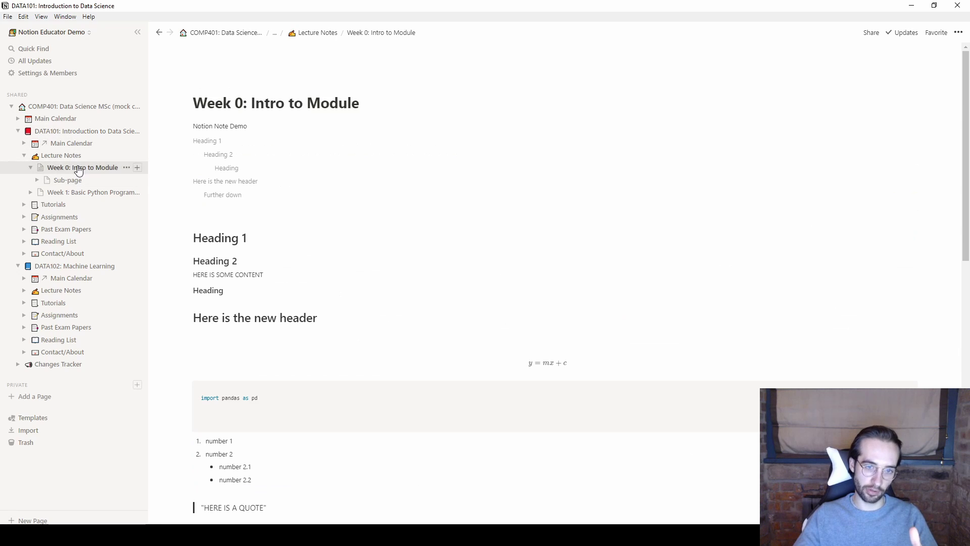
scroll(320, 227, down, 3)
click(293, 210)
key(Escape)
scroll(329, 134, up, 3)
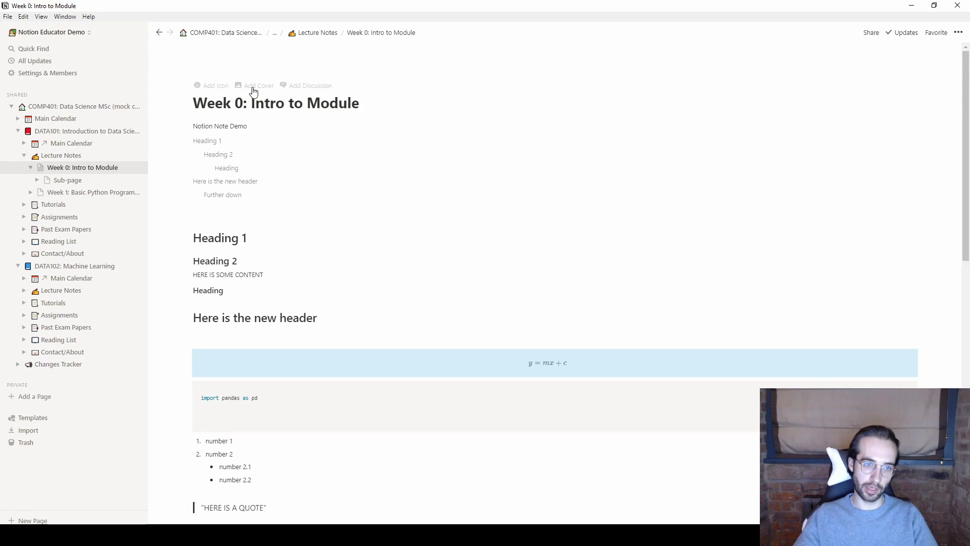
click(309, 86)
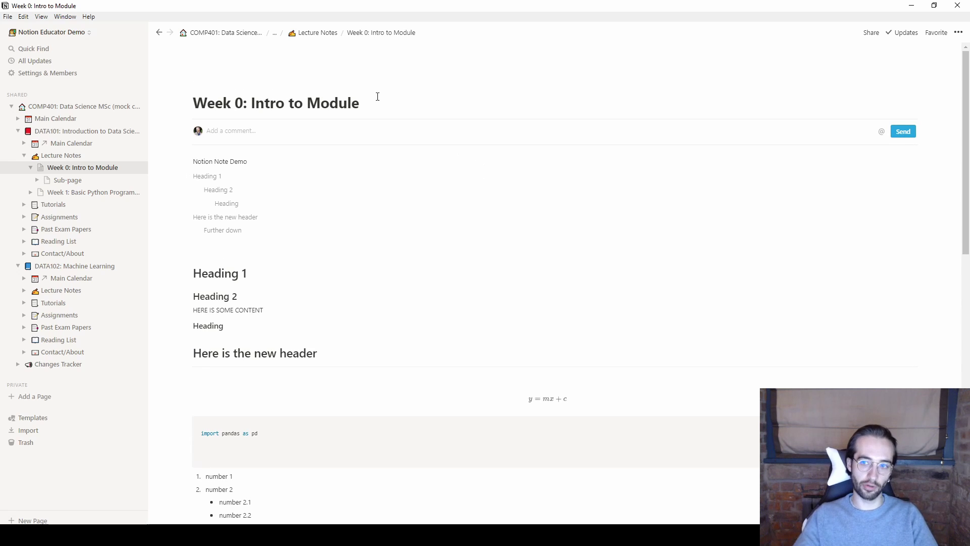
click(417, 102)
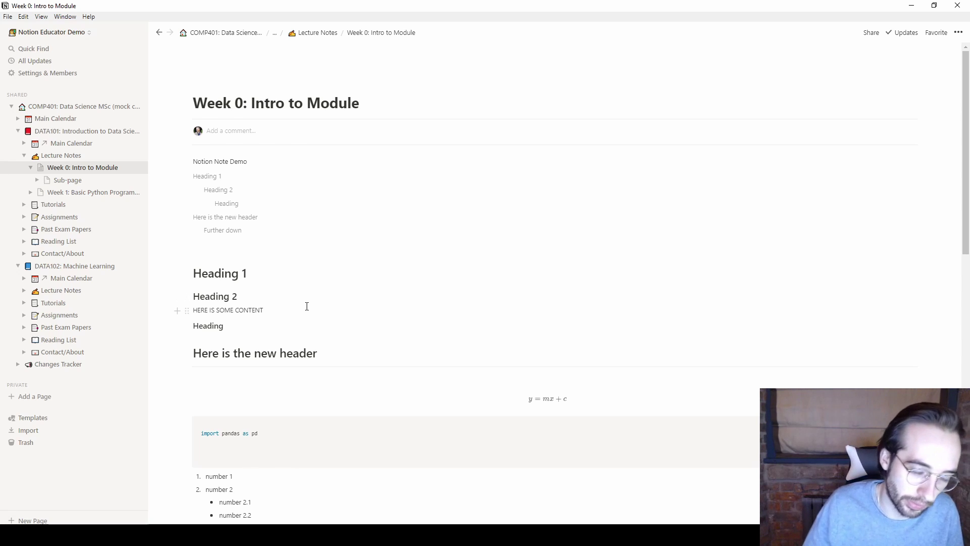
Comment 'What does this mean' with a collaborator mention on the 'Here is the new header' heading
triple_click(283, 347)
click(237, 332)
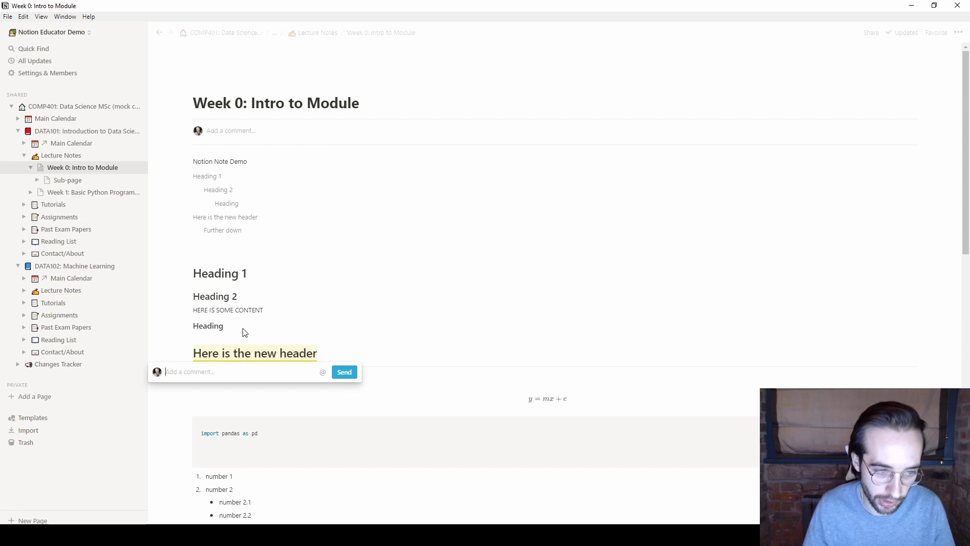
text(What does this mnea)
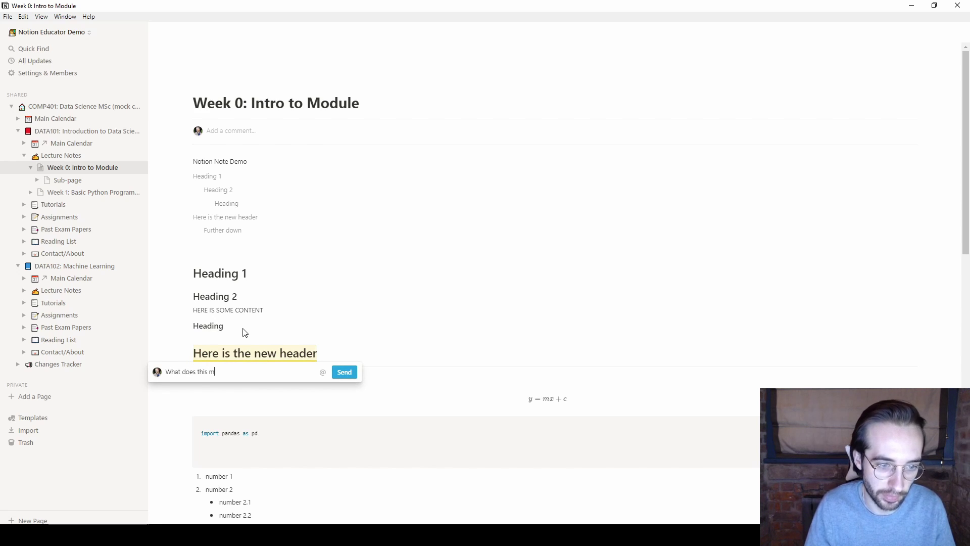
key(BackSpace)
key(BackSpace)
key(BackSpace)
text(ea)
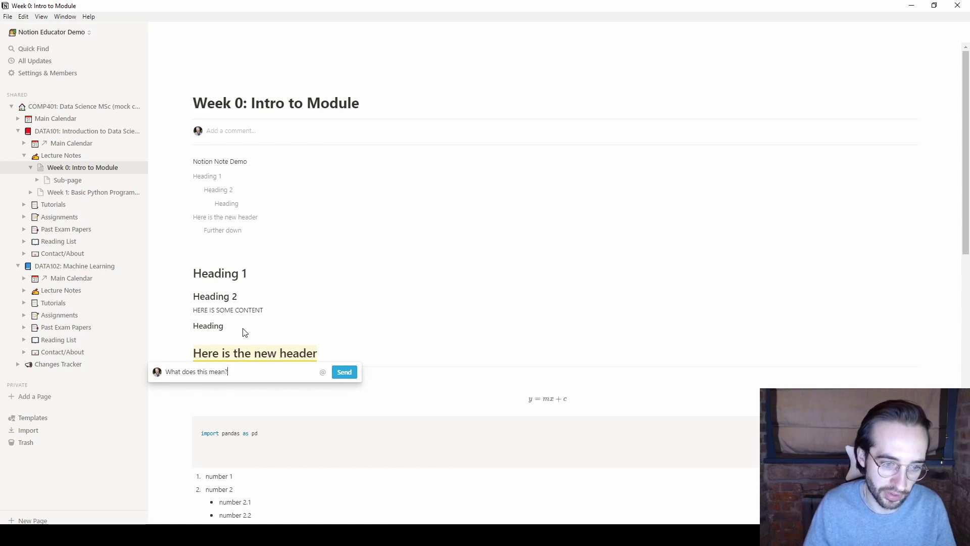
text(n @)
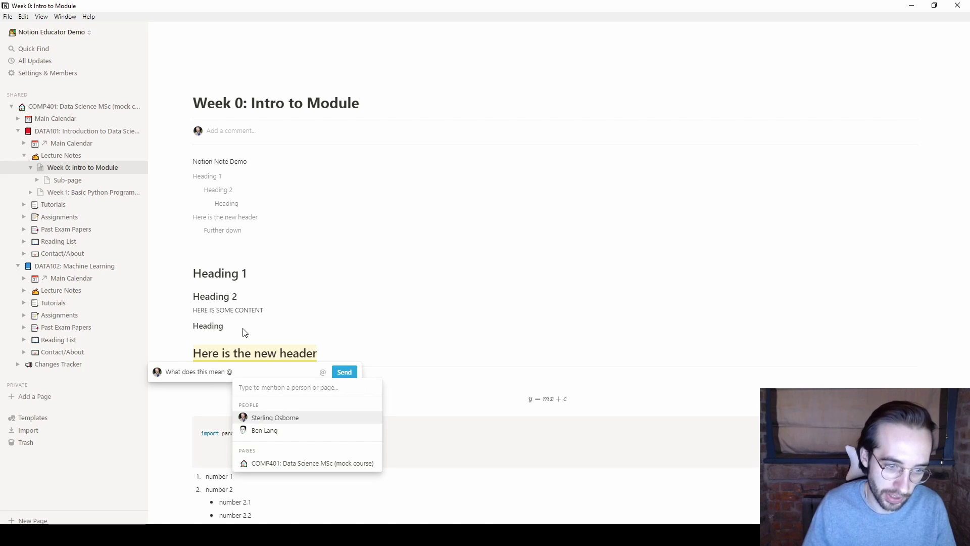
key(Return)
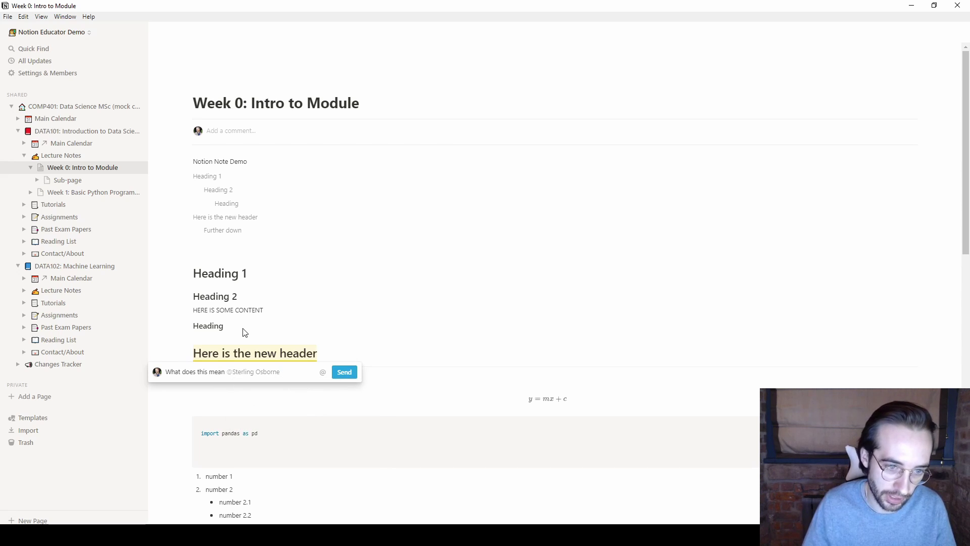
click(344, 372)
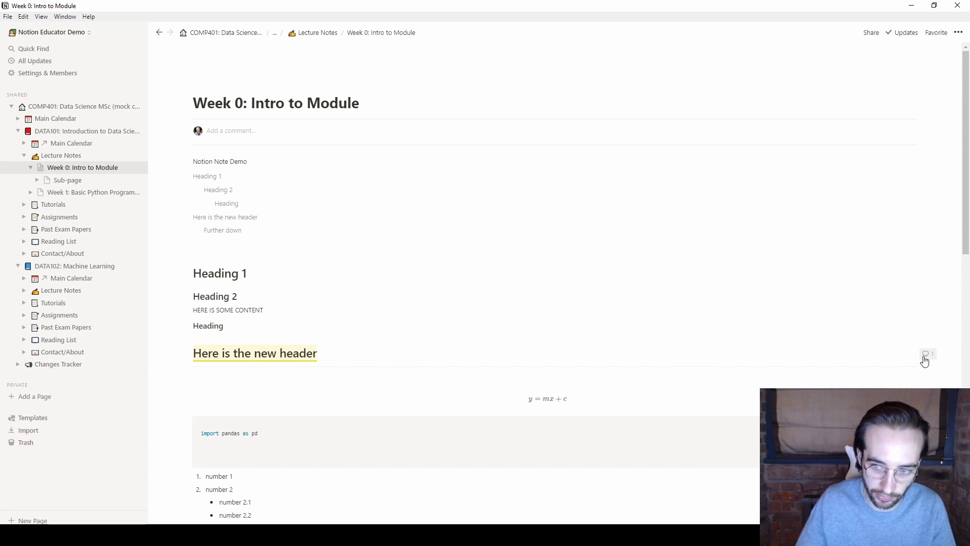
click(926, 354)
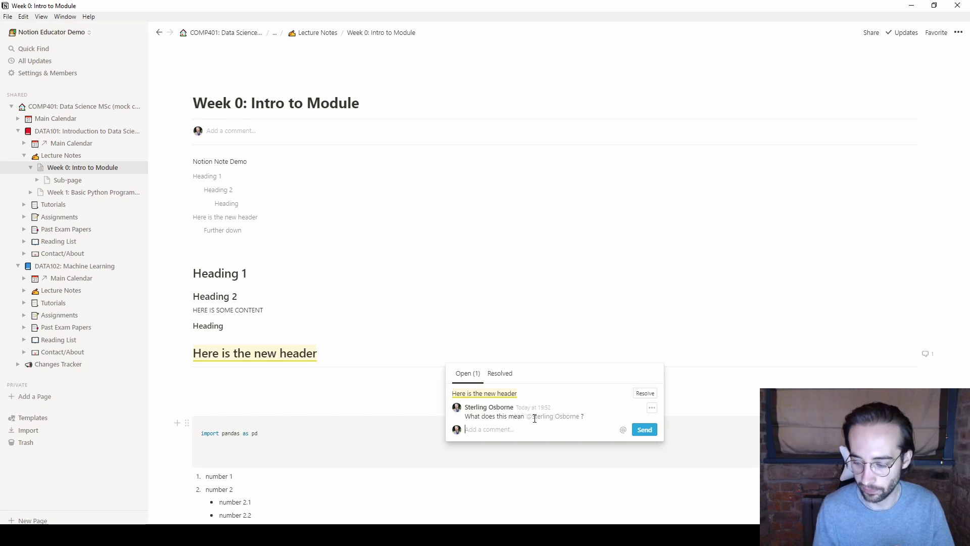
click(537, 321)
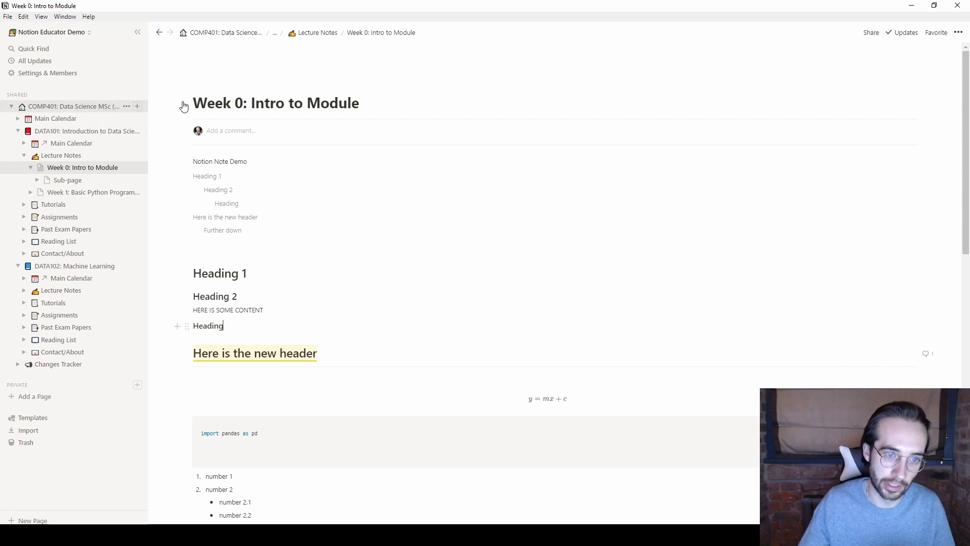
Post 'Lecture moved back an hour today' on the COMP401 page, mentioning a student
click(71, 108)
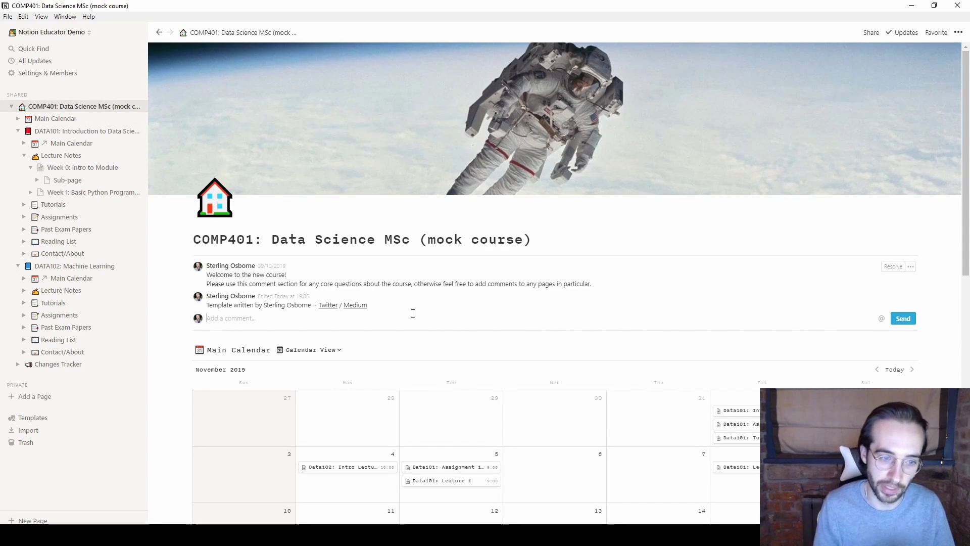
text(Le)
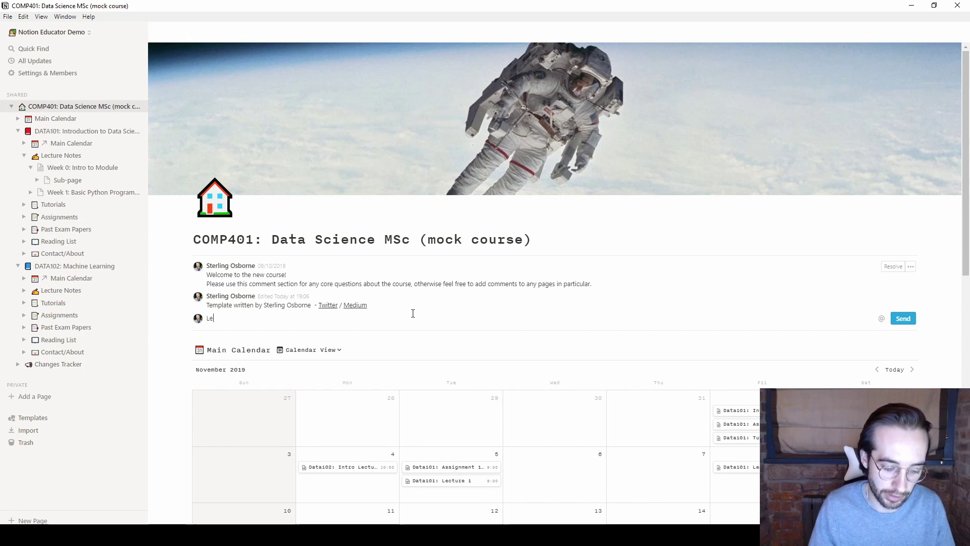
text(cture moved )
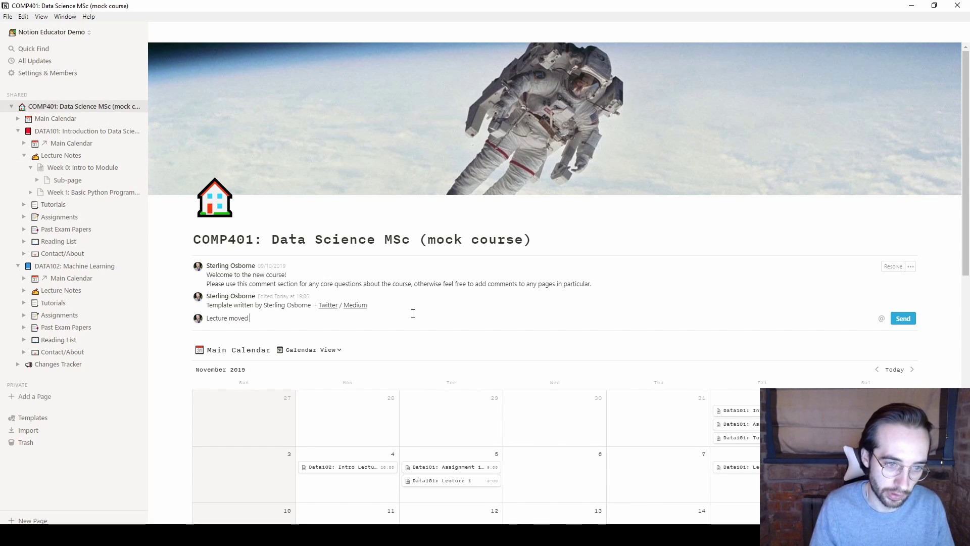
text(back an hour today)
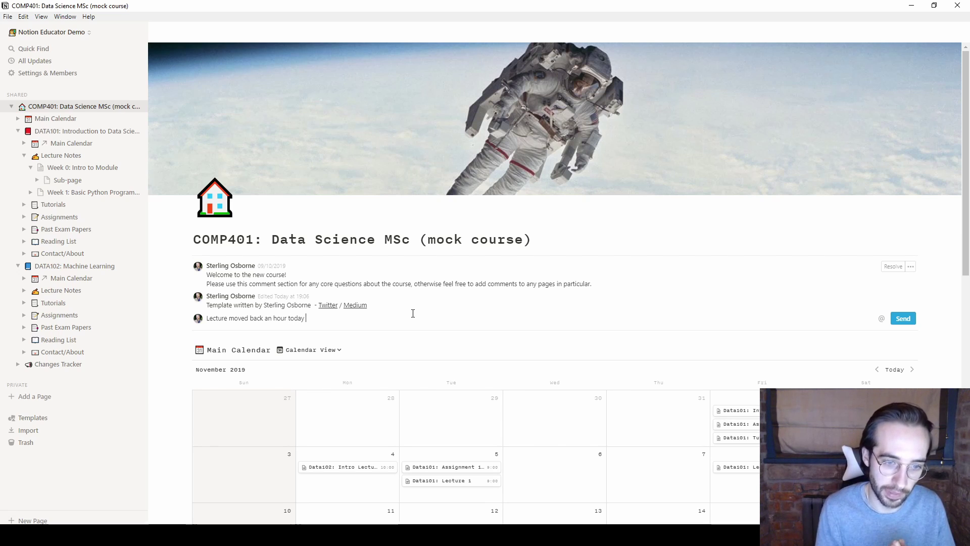
text(@)
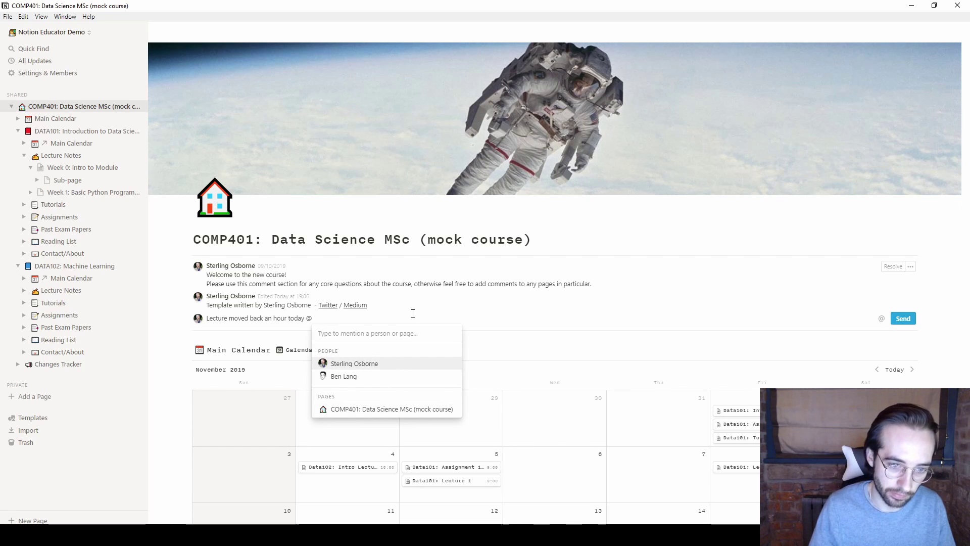
text(Phil)
key(Return)
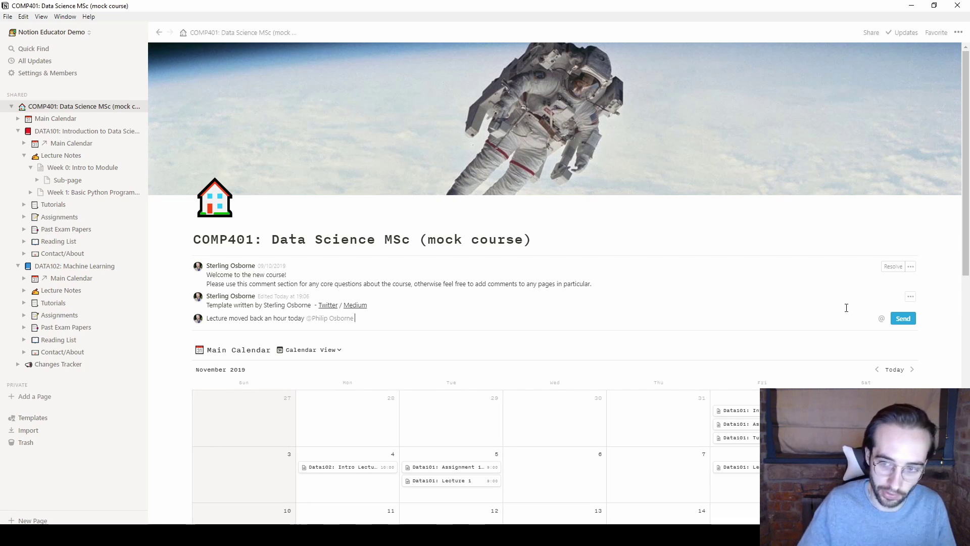
click(904, 320)
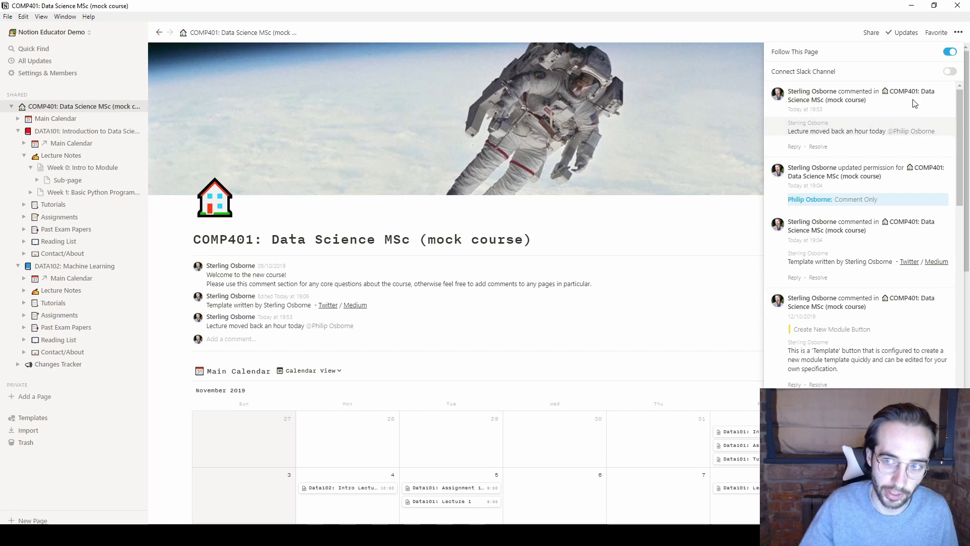
Turn off Follow This Page so the course page's updates are no longer followed
click(945, 53)
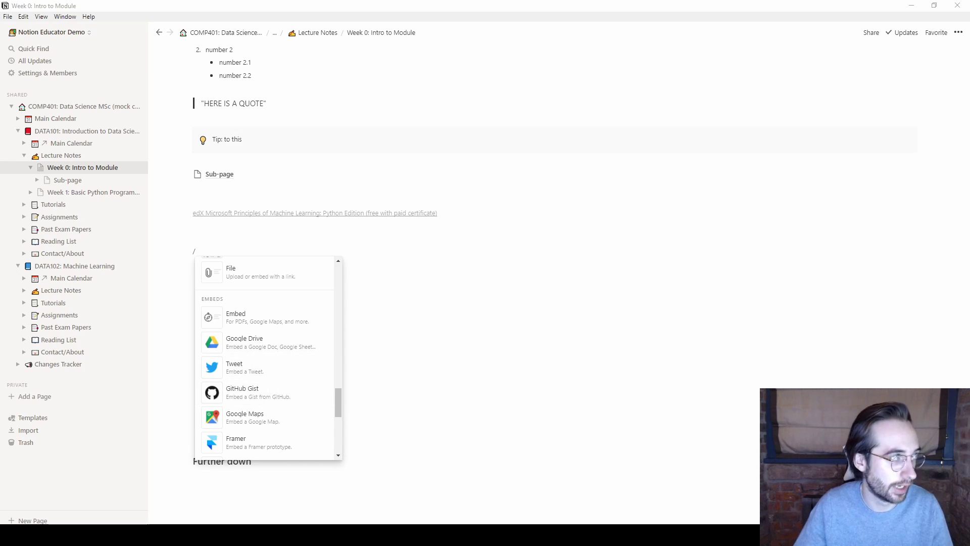
Paste the sample gist URL into a GitHub Gist block under the edX link and embed it
click(305, 385)
key(ctrl+v)
click(589, 303)
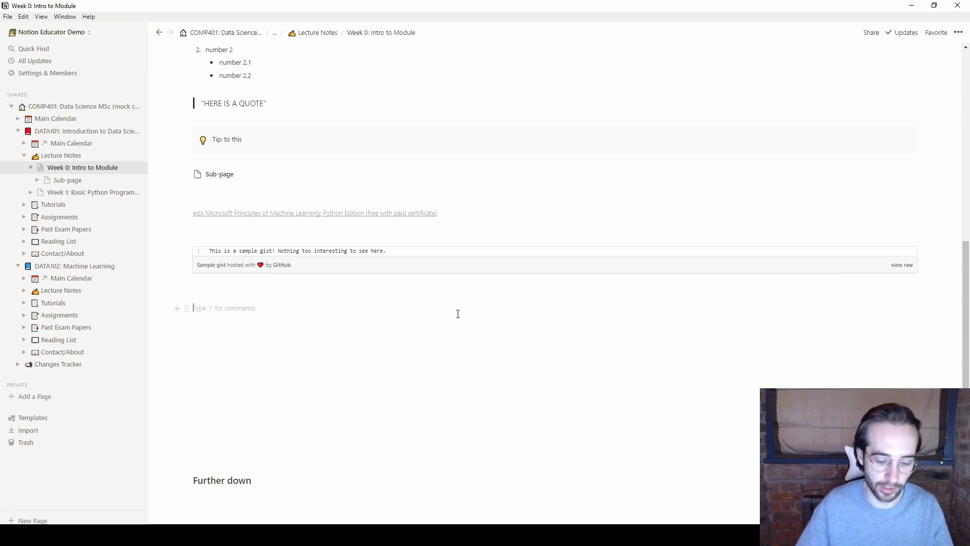
Add a Google Maps block from the / menu and embed the pasted Manchester map URL
text(/)
scroll(299, 411, down, 5)
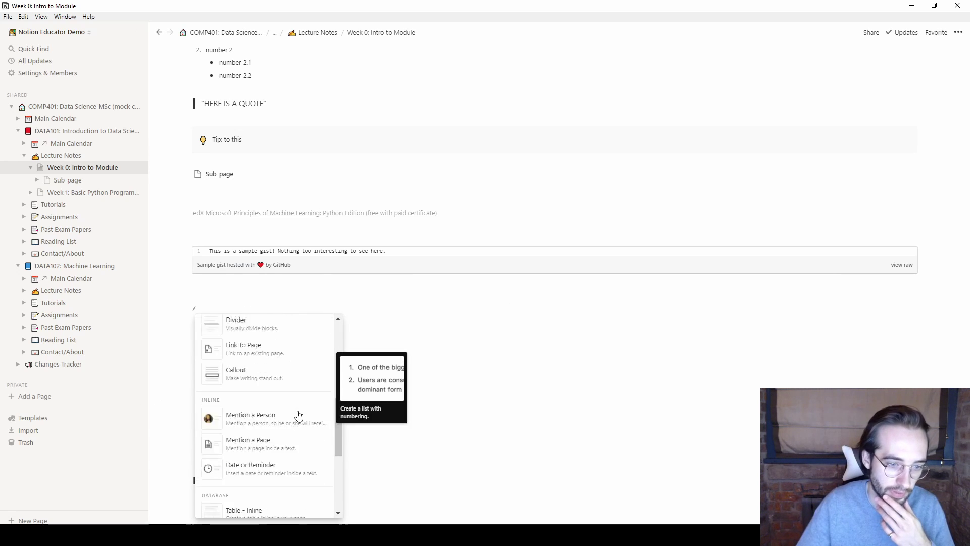
scroll(298, 414, down, 10)
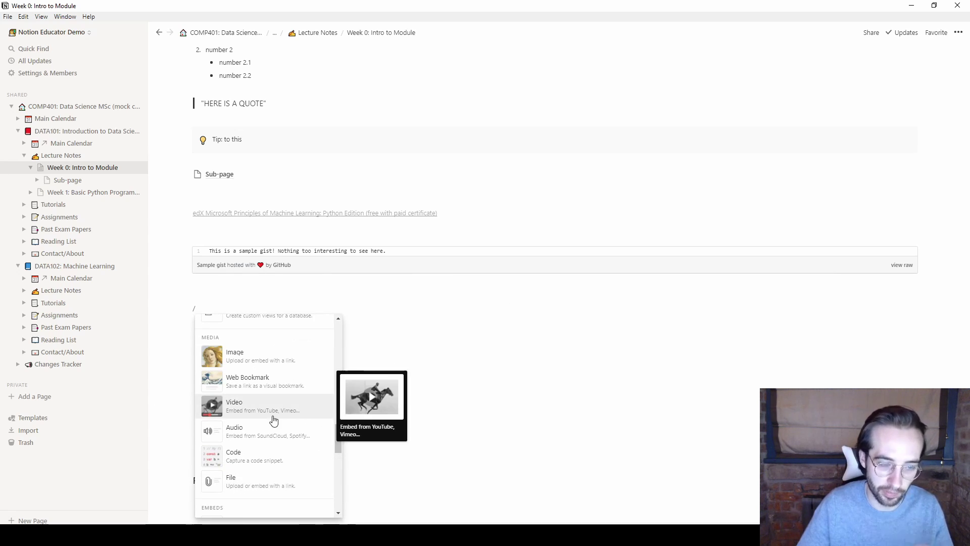
scroll(267, 424, down, 4)
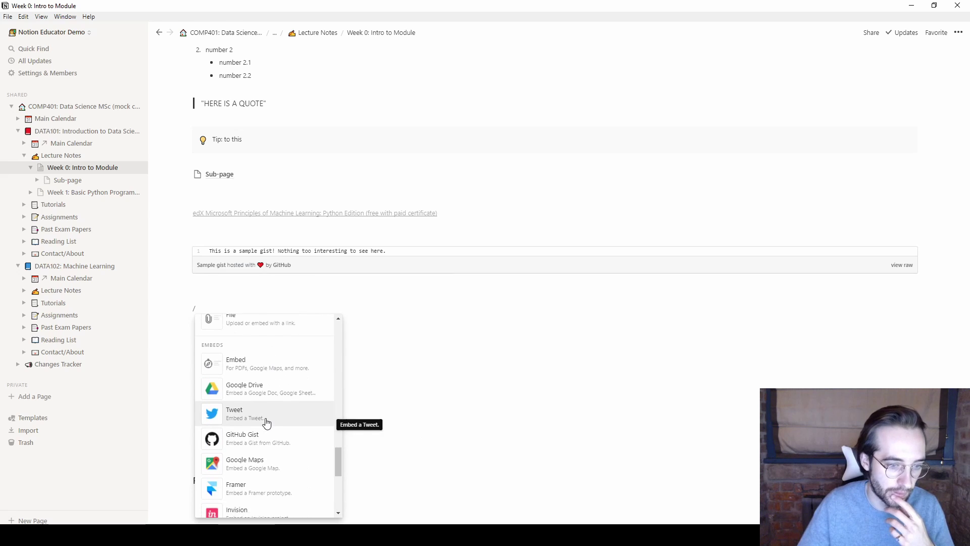
scroll(268, 423, down, 1)
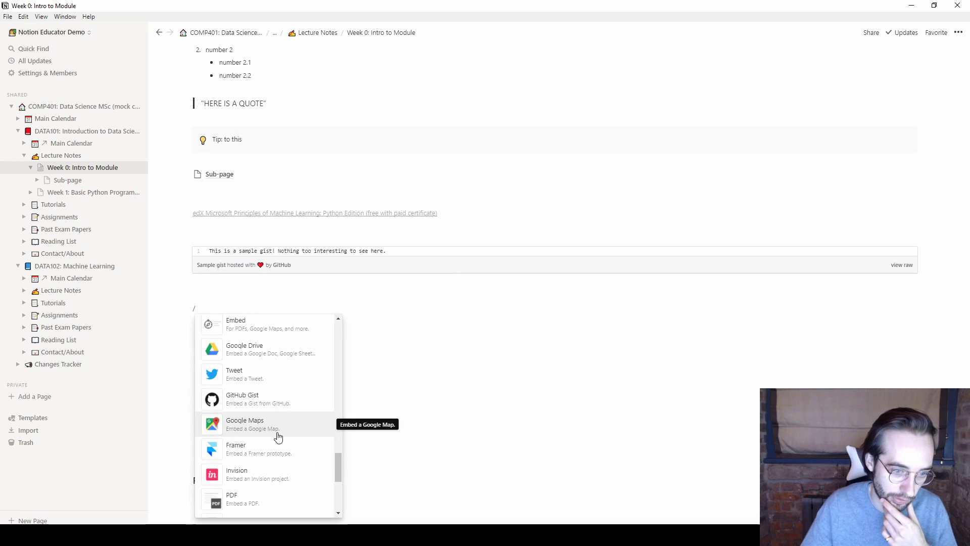
click(278, 437)
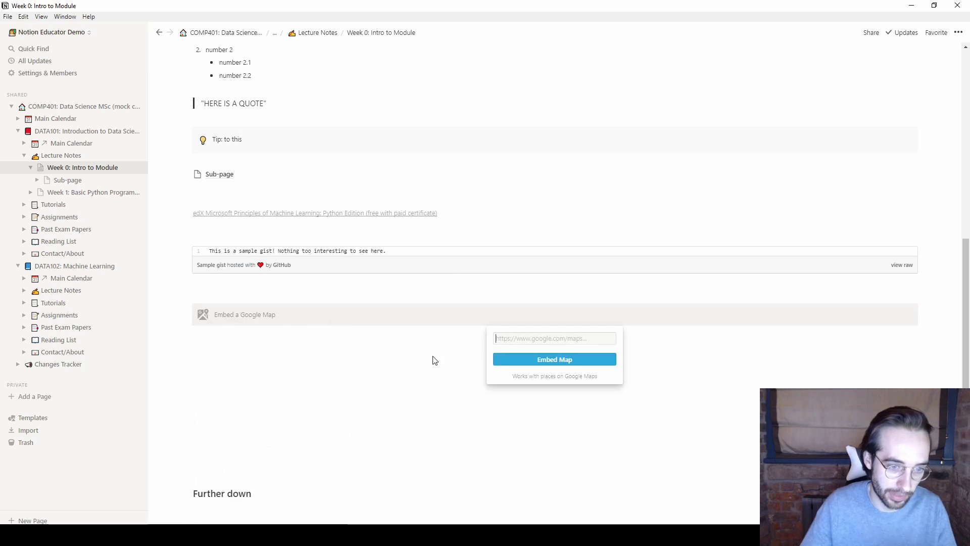
key(ctrl+v)
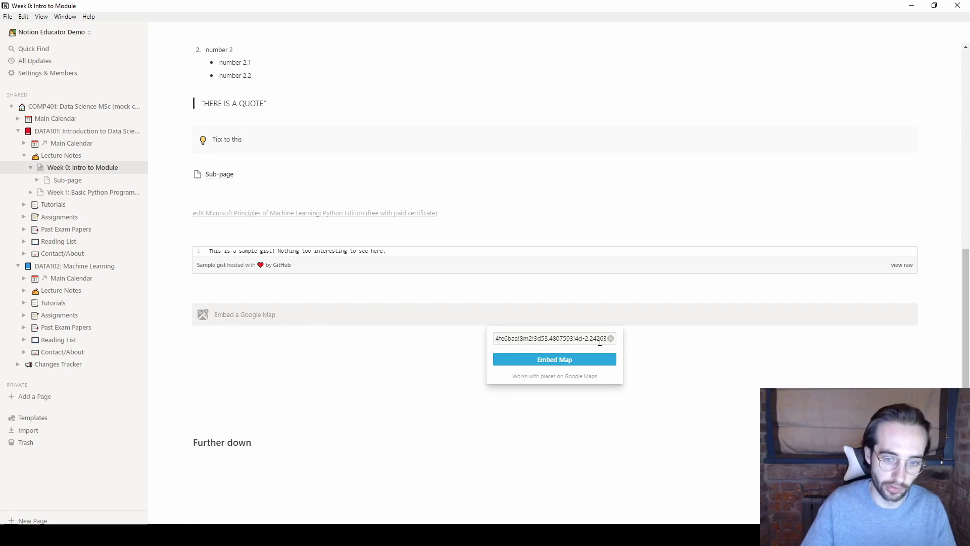
click(573, 362)
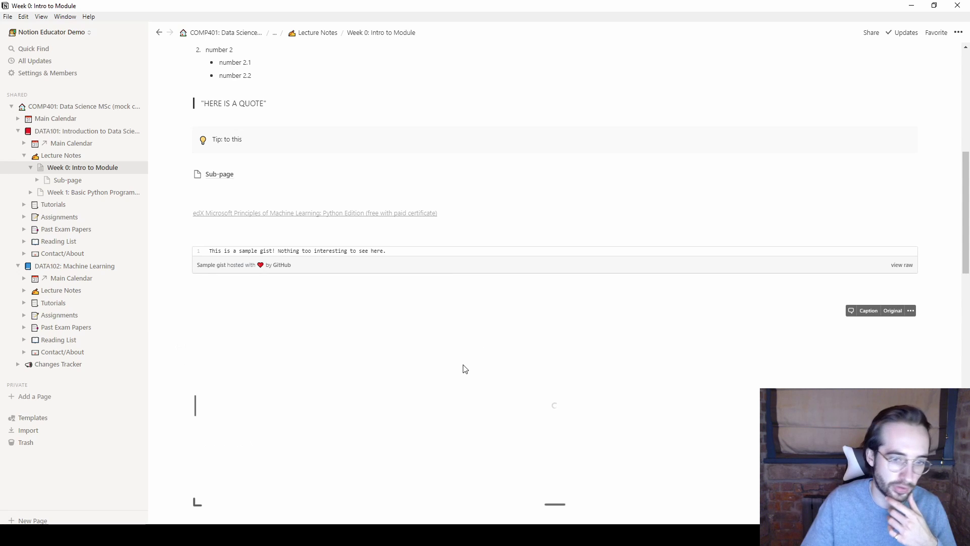
Pan and zoom the embedded Manchester map, then start an empty block below it
scroll(516, 258, down, 1)
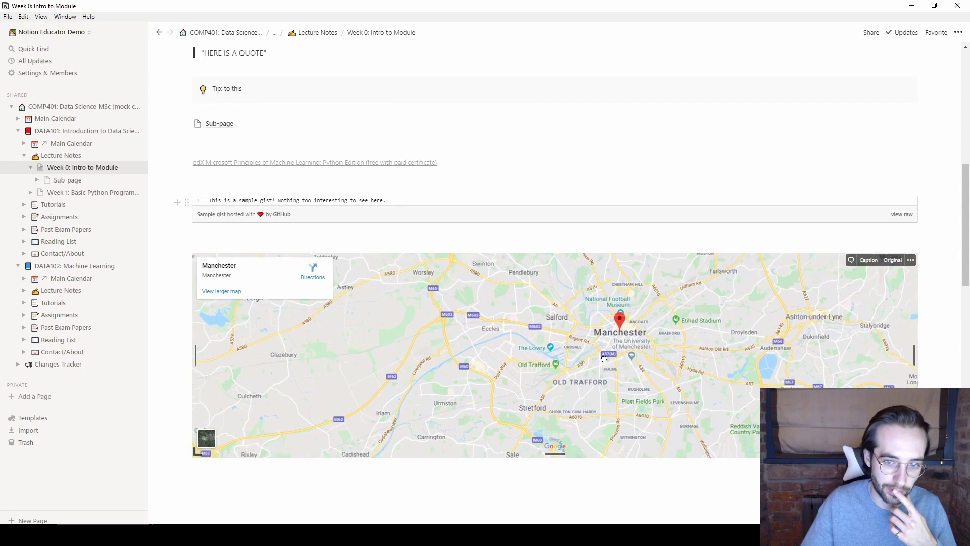
drag(595, 344, 440, 389)
scroll(492, 378, up, 1)
ctrl+scroll(543, 375, up, 1)
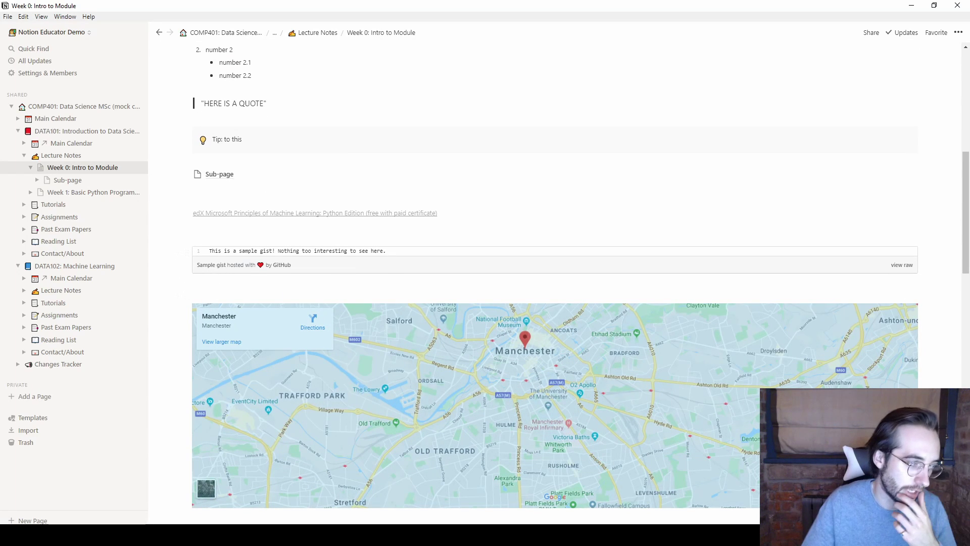
scroll(362, 394, down, 3)
click(314, 390)
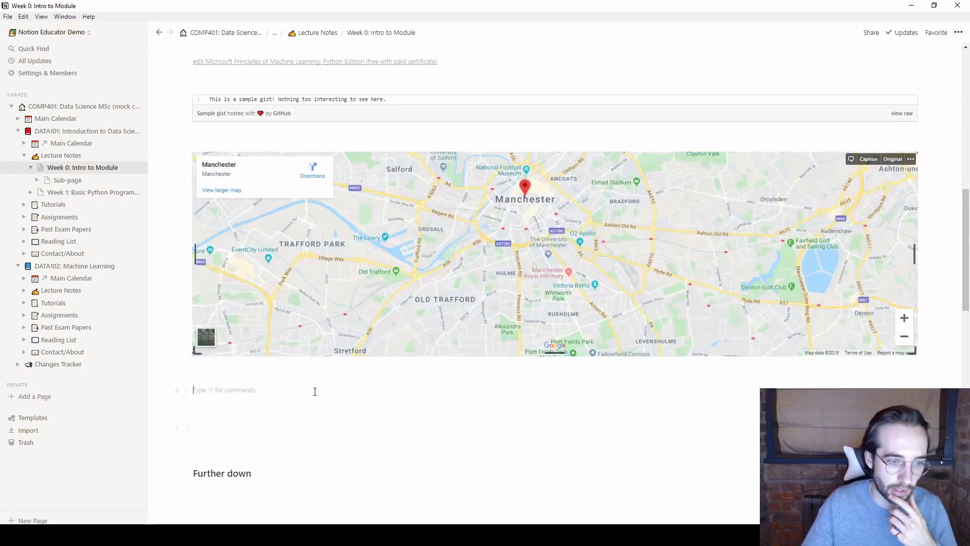
text(/)
scroll(309, 302, down, 10)
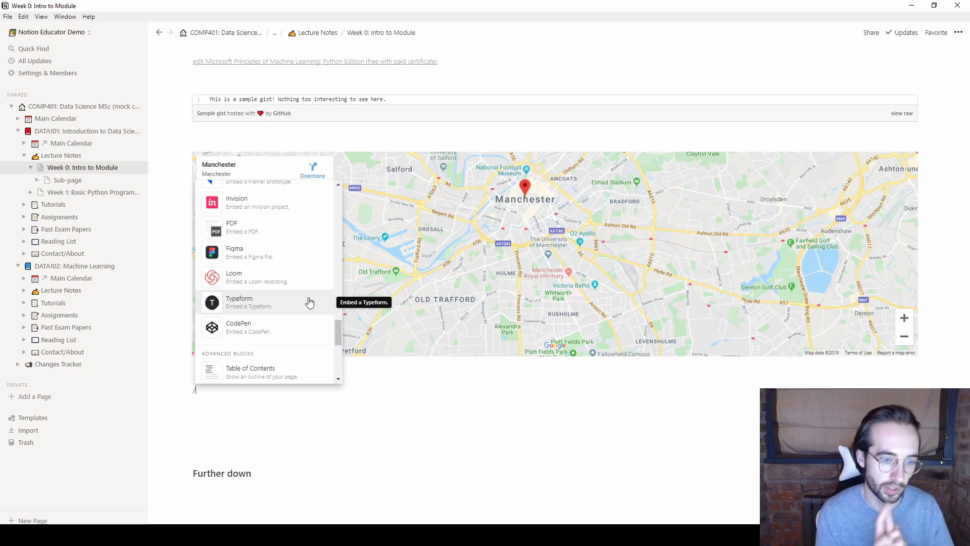
scroll(307, 302, down, 3)
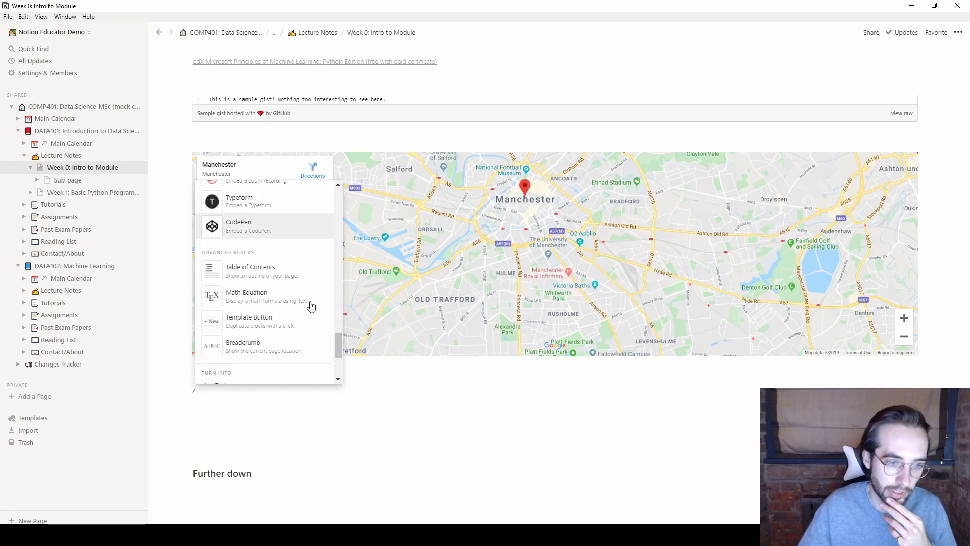
scroll(324, 366, down, 5)
scroll(252, 258, down, 4)
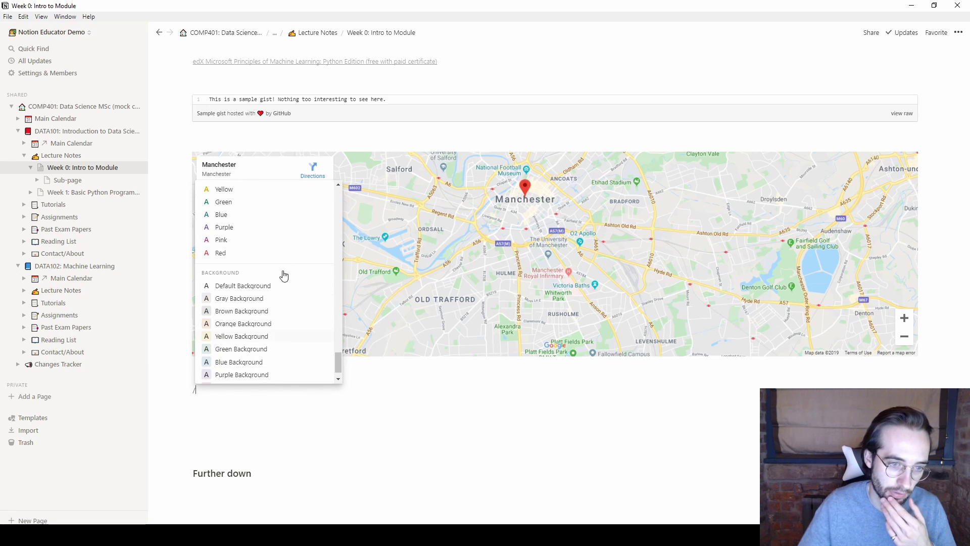
scroll(260, 287, down, 1)
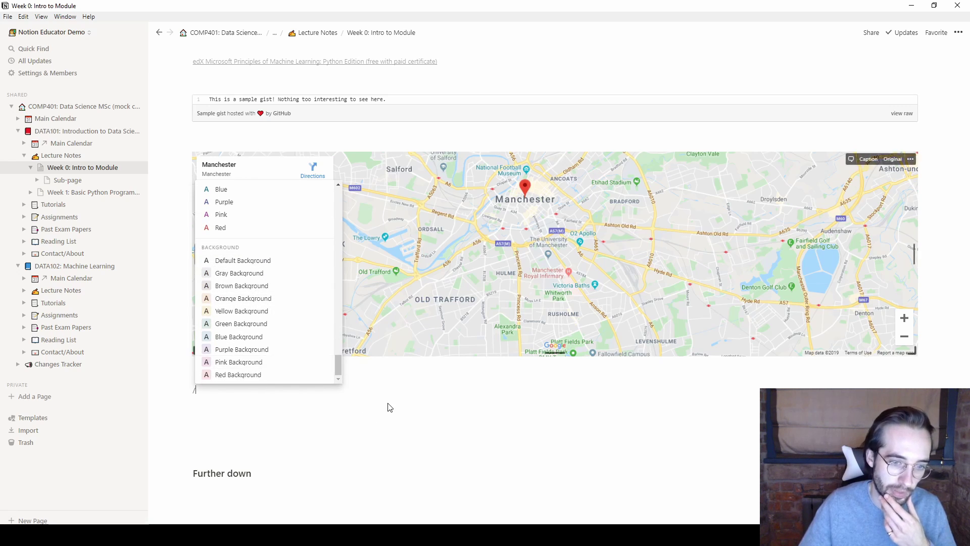
key(Escape)
click(352, 389)
key(BackSpace)
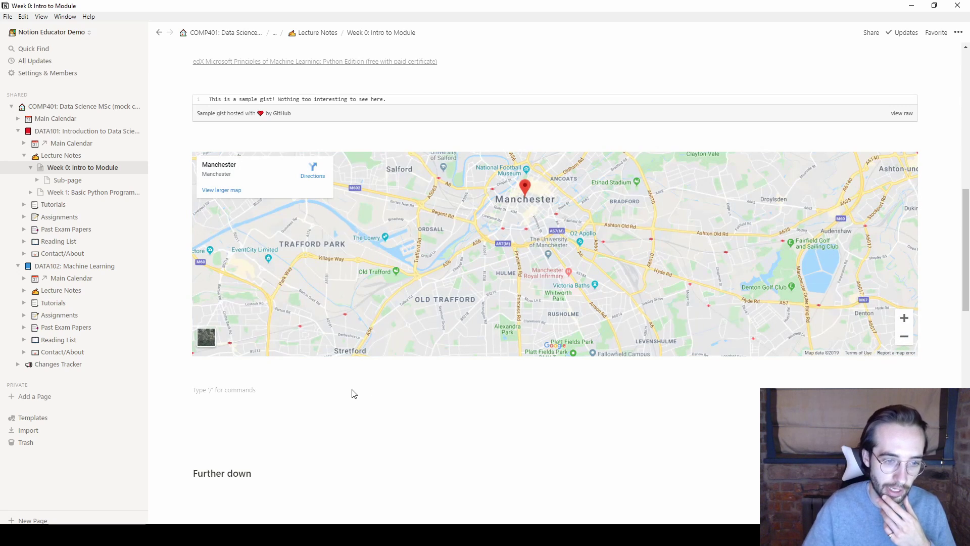